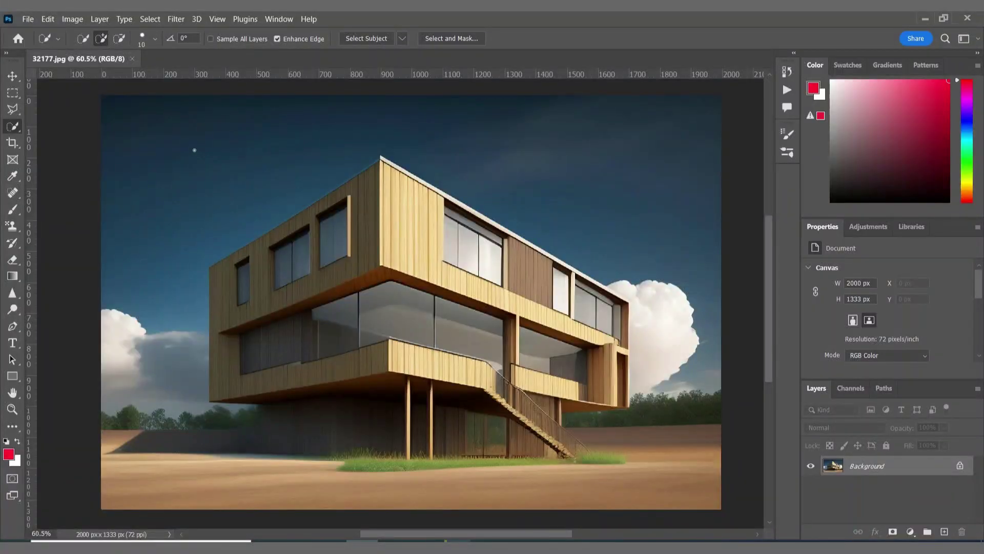
# Select the sky with Select > Sky, Lasso-add the right edge and cloud, and copy it to Layer 1
pyautogui.click(149, 19)
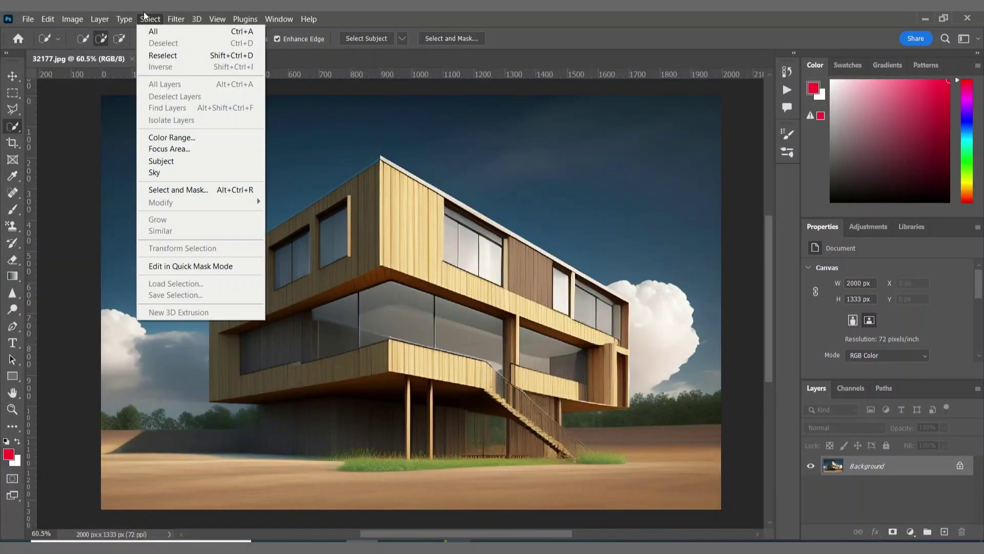
pyautogui.click(166, 173)
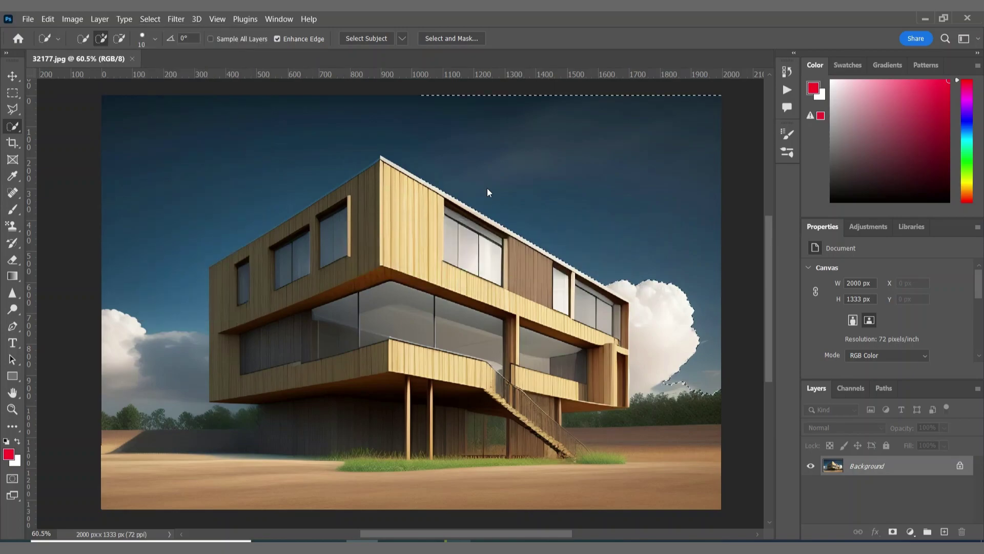
pyautogui.click(14, 109)
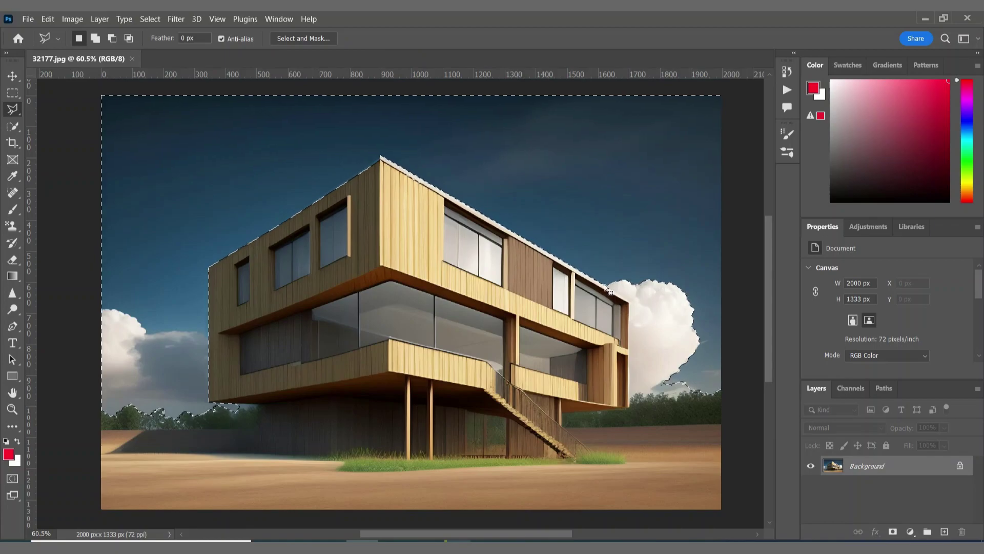
pyautogui.press('shift')
pyautogui.moveTo(632, 304)
pyautogui.mouseDown()
pyautogui.moveTo(632, 408)
pyautogui.moveTo(712, 393)
pyautogui.moveTo(712, 295)
pyautogui.moveTo(618, 284)
pyautogui.mouseUp()
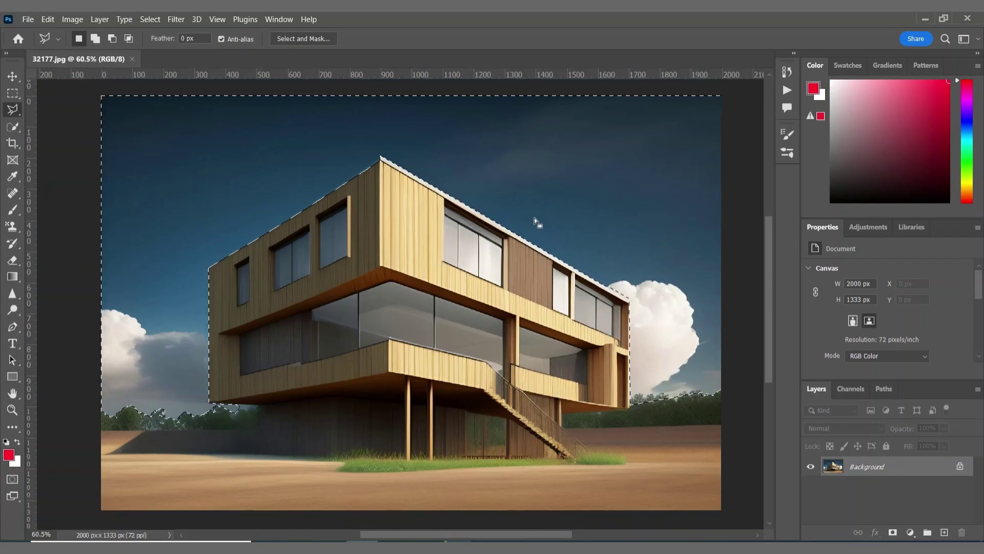
pyautogui.hotkey('ctrl', 'j')
# Place the cloudy sky photo, clip it to the sky layer, and shift it upward
pyautogui.press('v')
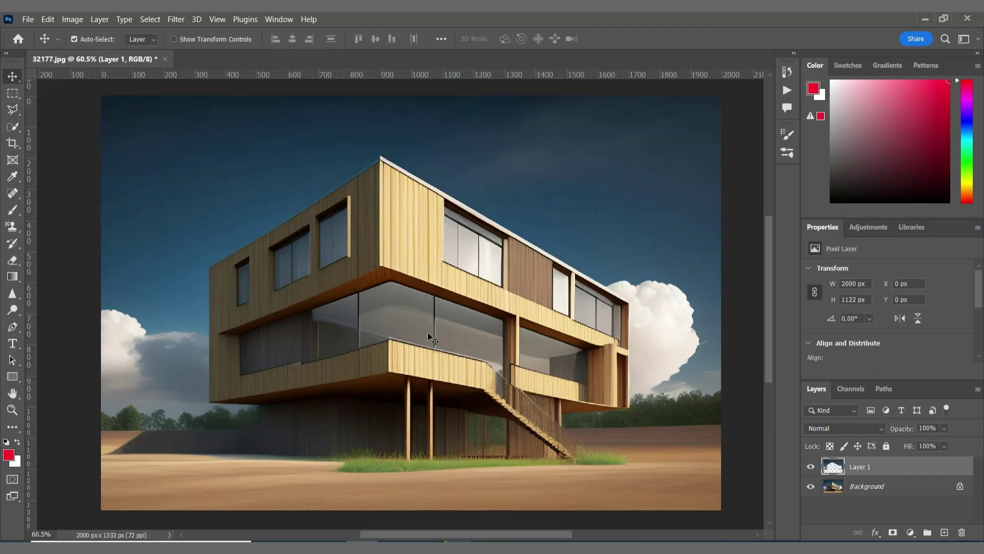
pyautogui.click(394, 541)
pyautogui.moveTo(940, 176); pyautogui.dragTo(402, 302)
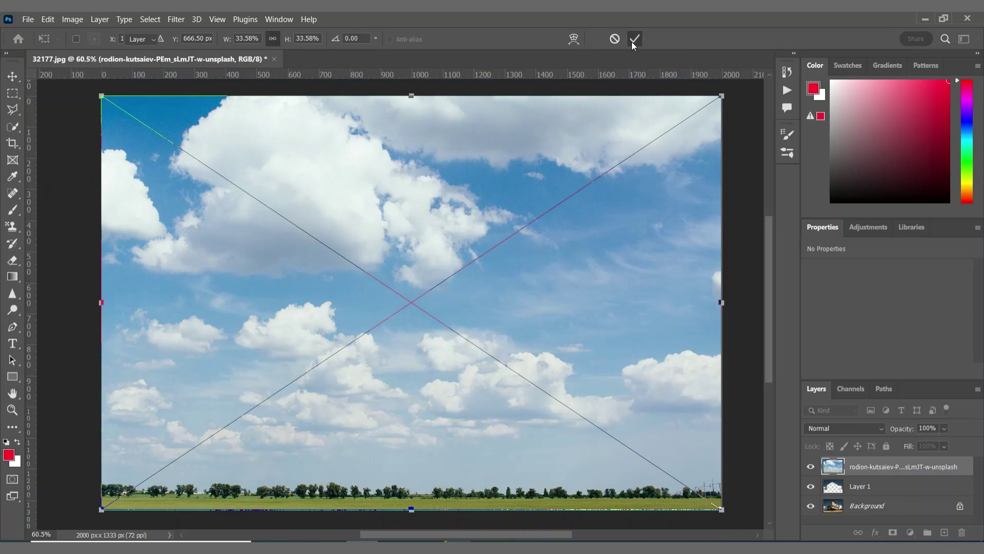
pyautogui.click(635, 38)
pyautogui.rightClick(846, 469)
pyautogui.click(779, 329)
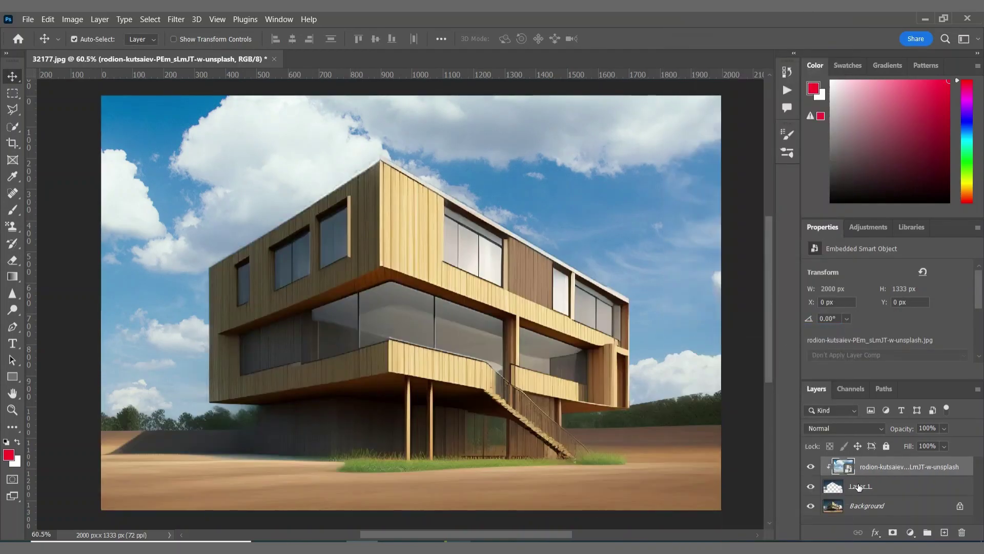
pyautogui.moveTo(620, 175); pyautogui.dragTo(623, 130)
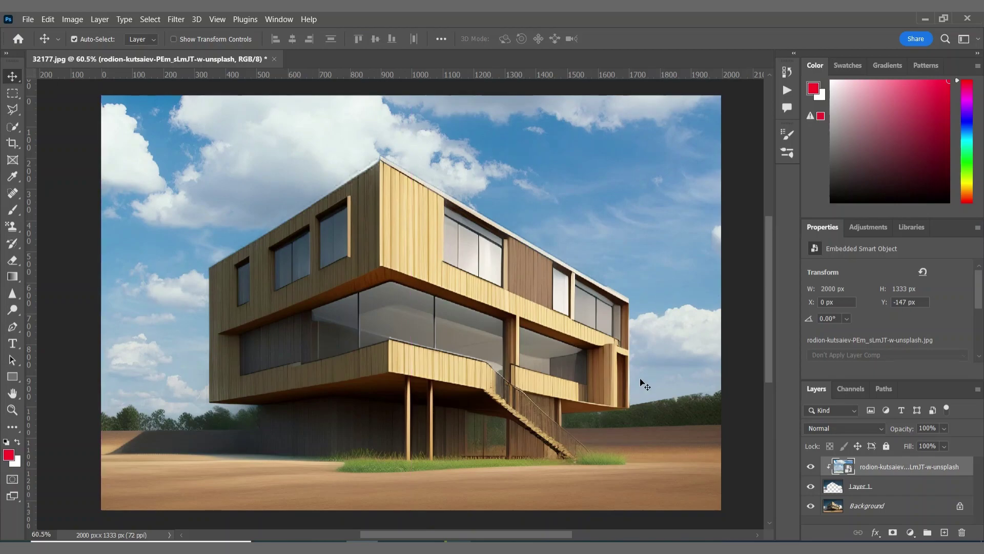
# Place the david-hepworth tree-and-lawn landscape photo onto the canvas
pyautogui.click(394, 541)
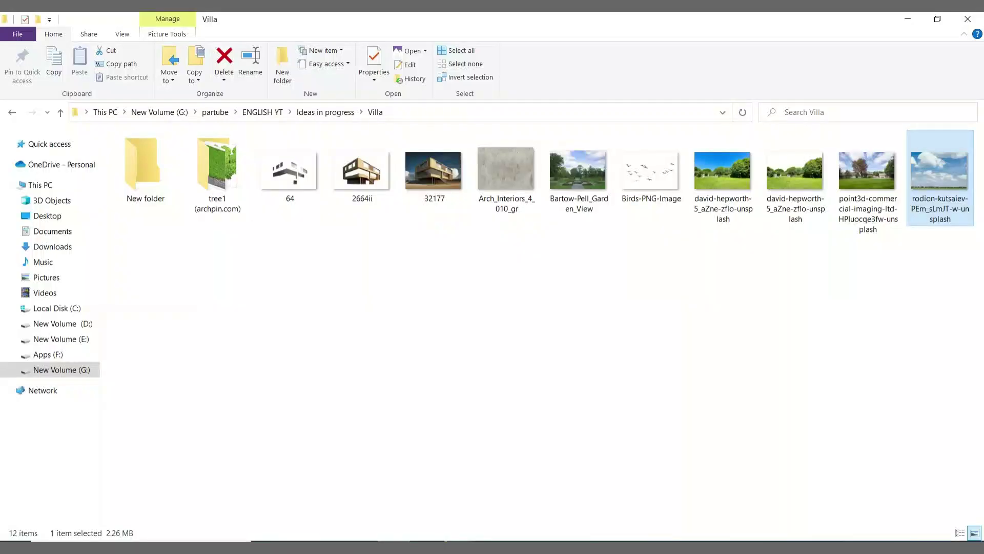
pyautogui.doubleClick(718, 186)
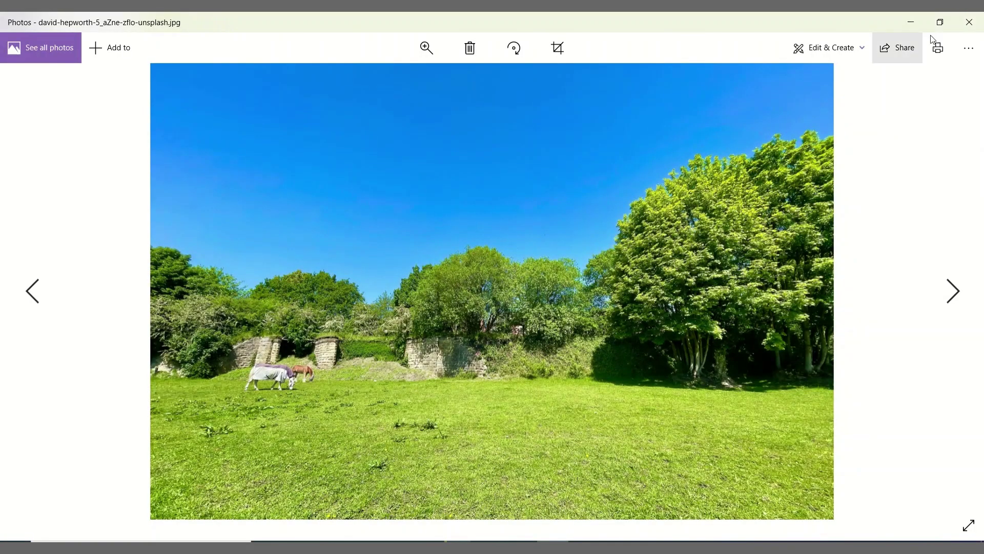
pyautogui.click(968, 22)
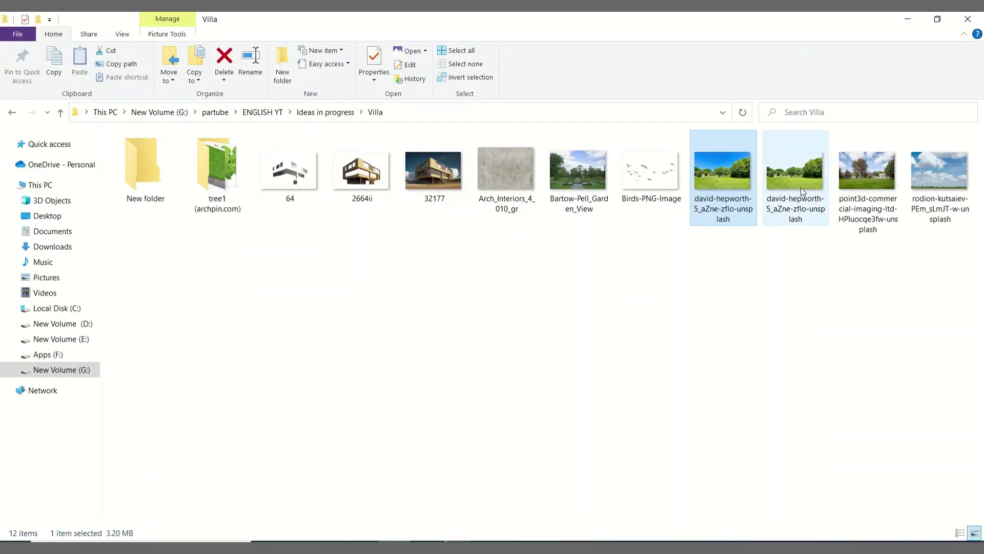
pyautogui.moveTo(800, 188); pyautogui.dragTo(469, 320)
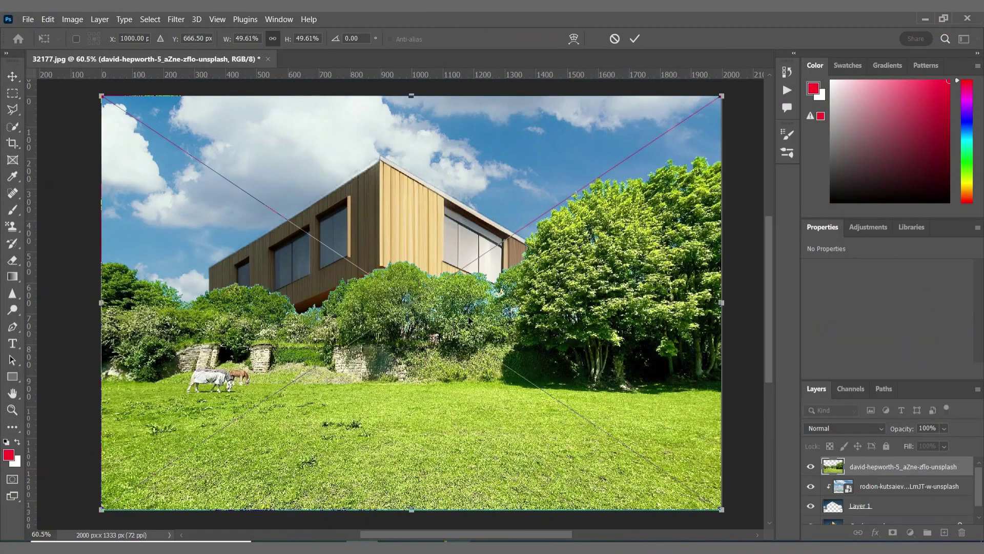
# Clip the landscape to the sky layers and lower it so the trees sit behind the house
pyautogui.click(634, 39)
pyautogui.rightClick(865, 466)
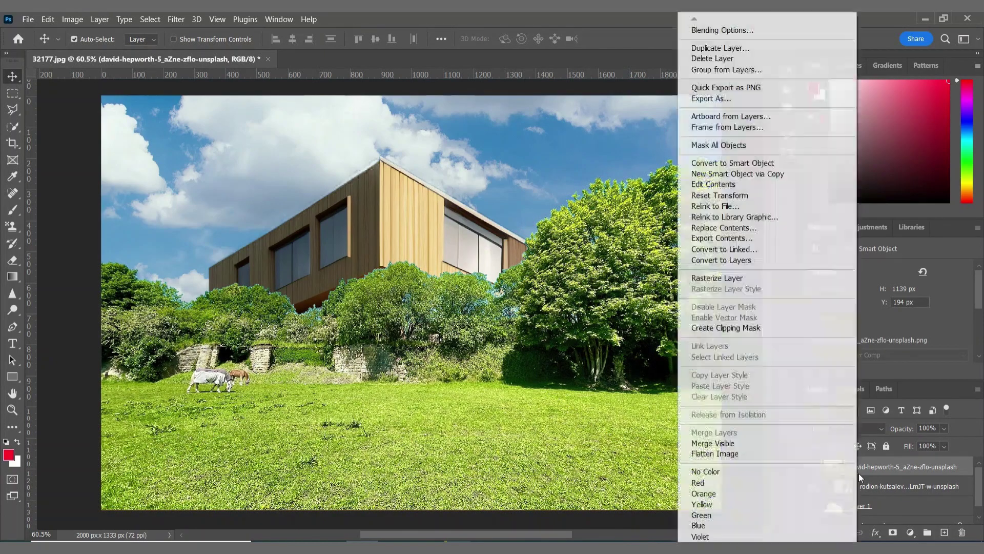
pyautogui.click(767, 328)
pyautogui.moveTo(674, 295); pyautogui.dragTo(674, 343)
pyautogui.hotkey('ctrl', 't')
pyautogui.click(634, 39)
pyautogui.moveTo(685, 288); pyautogui.dragTo(684, 280)
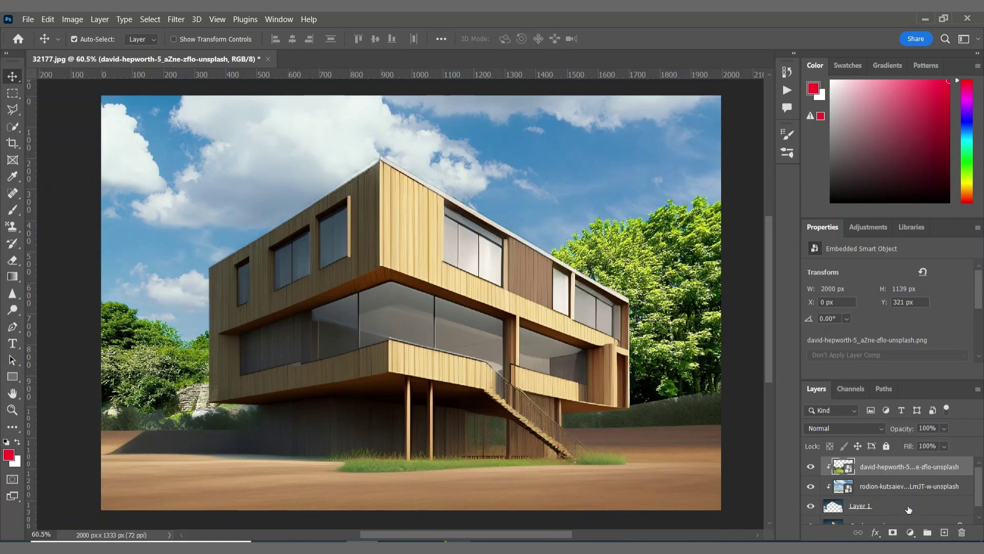
# Group the sky and landscape layers and name the group BG-Sky
pyautogui.keyDown('shift'); pyautogui.click(908, 507); pyautogui.keyUp('shift')
pyautogui.hotkey('ctrl', 'g')
pyautogui.doubleClick(859, 464)
pyautogui.write('BG')
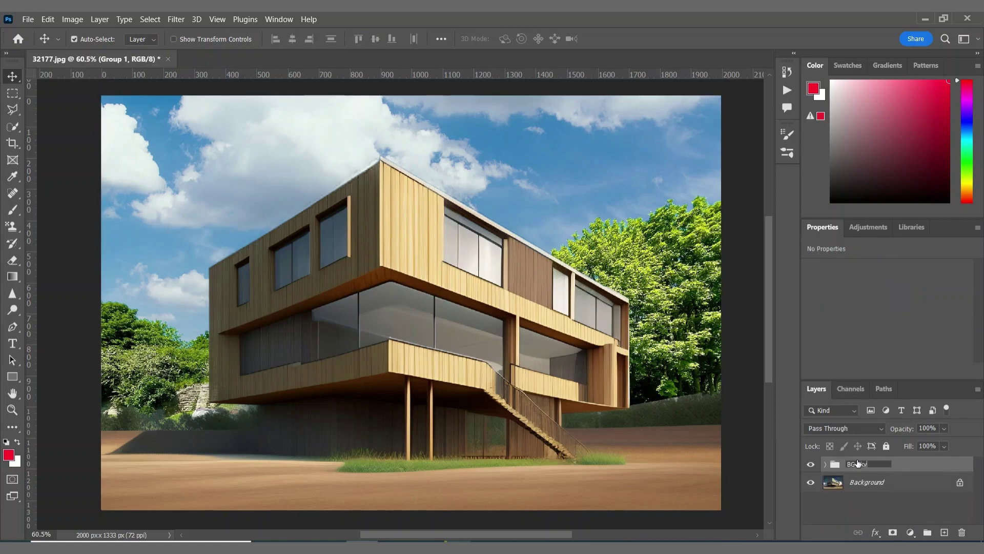
pyautogui.write('-Sky')
pyautogui.click(531, 399)
# Trace the foreground ground with a Pen path and turn it into a selection
pyautogui.rightClick(12, 326)
pyautogui.click(56, 325)
pyautogui.click(728, 426)
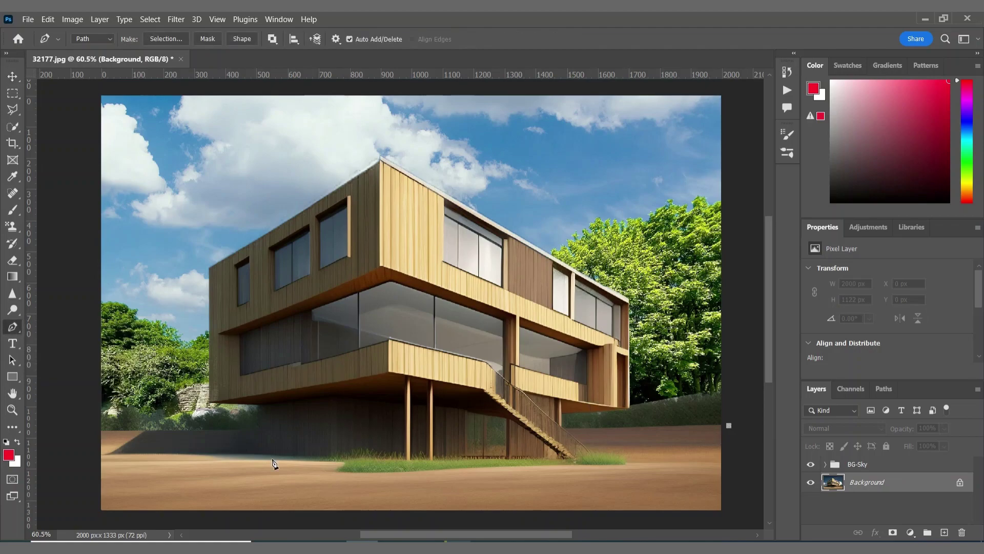
pyautogui.click(82, 429)
pyautogui.click(95, 522)
pyautogui.click(743, 517)
pyautogui.click(729, 426)
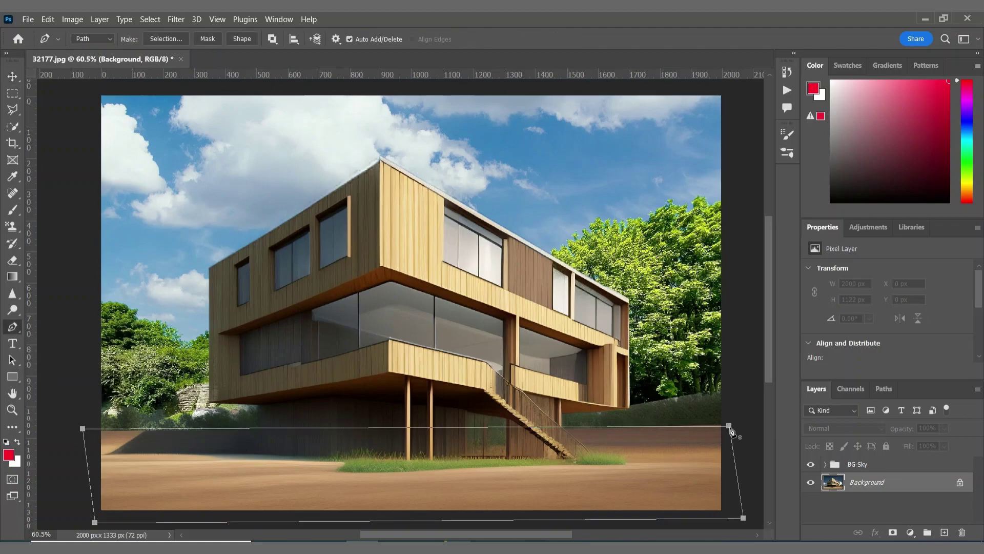
pyautogui.click(166, 38)
pyautogui.press('Return')
# Copy the ground onto a new layer named ground and place the point3d lawn photo
pyautogui.hotkey('ctrl', 'j')
pyautogui.doubleClick(866, 482)
pyautogui.write('ground')
pyautogui.press('Return')
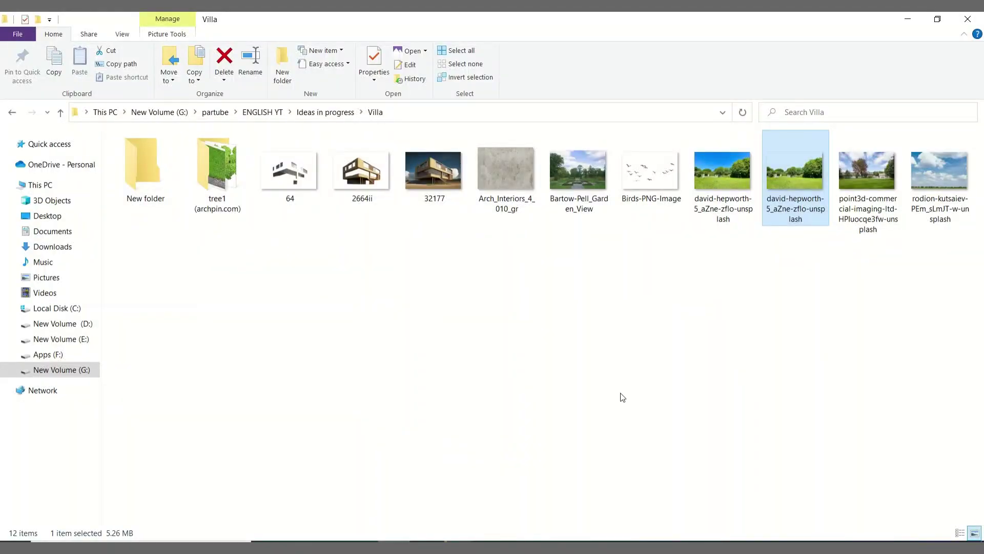
pyautogui.click(869, 184)
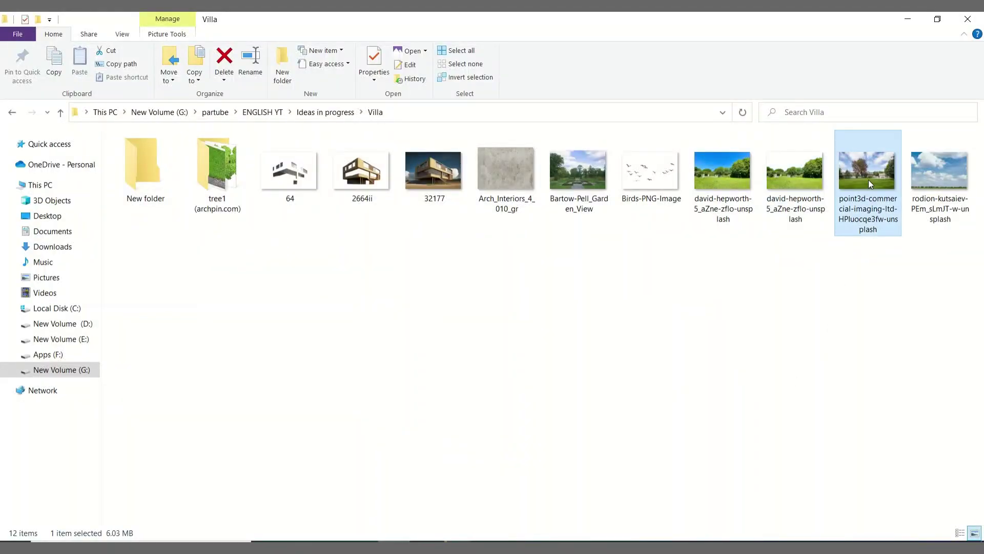
pyautogui.moveTo(868, 180); pyautogui.dragTo(404, 442)
# Clip the lawn photo to the ground layer in Linear Light and group them as ground
pyautogui.click(635, 40)
pyautogui.rightClick(863, 467)
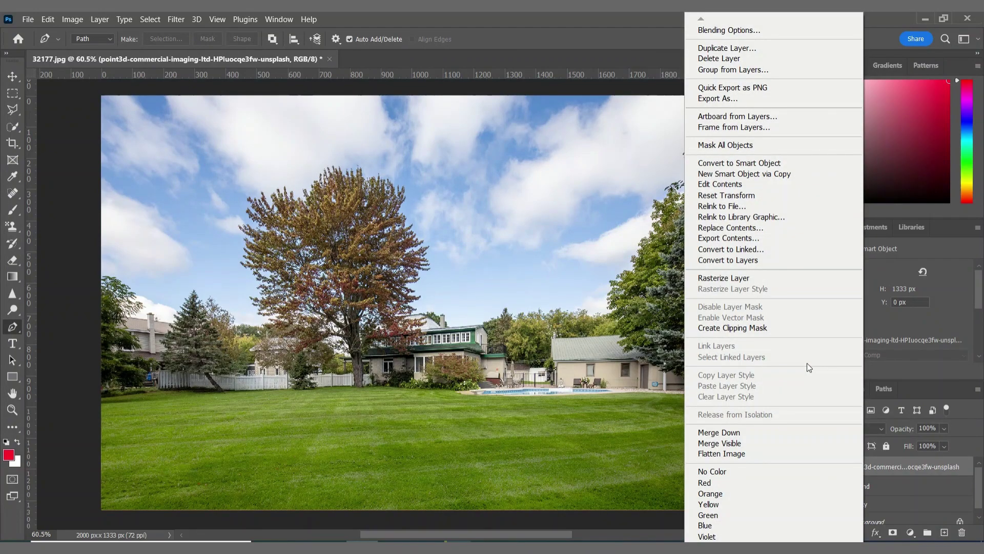
pyautogui.click(790, 328)
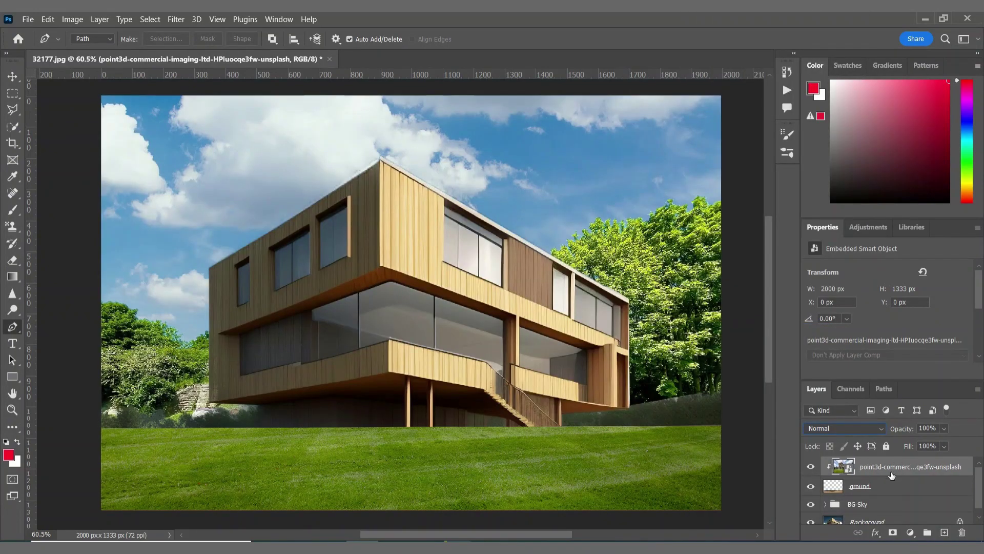
pyautogui.click(866, 430)
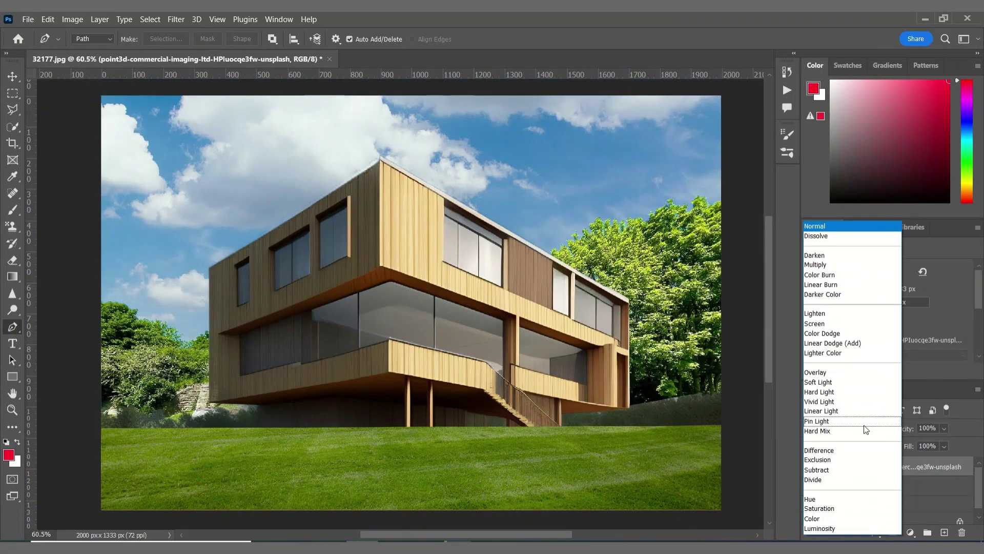
pyautogui.click(848, 411)
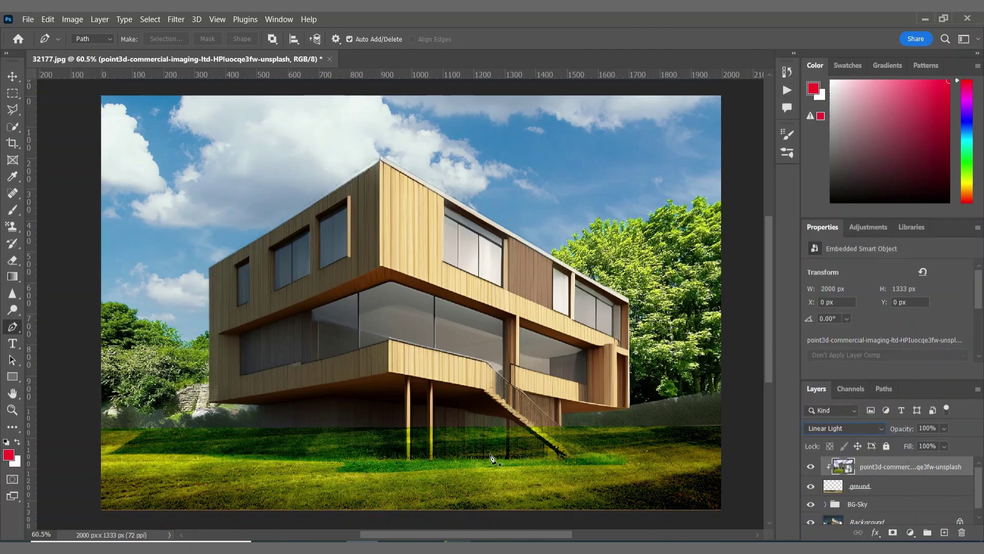
pyautogui.keyDown('shift'); pyautogui.click(881, 485); pyautogui.keyUp('shift')
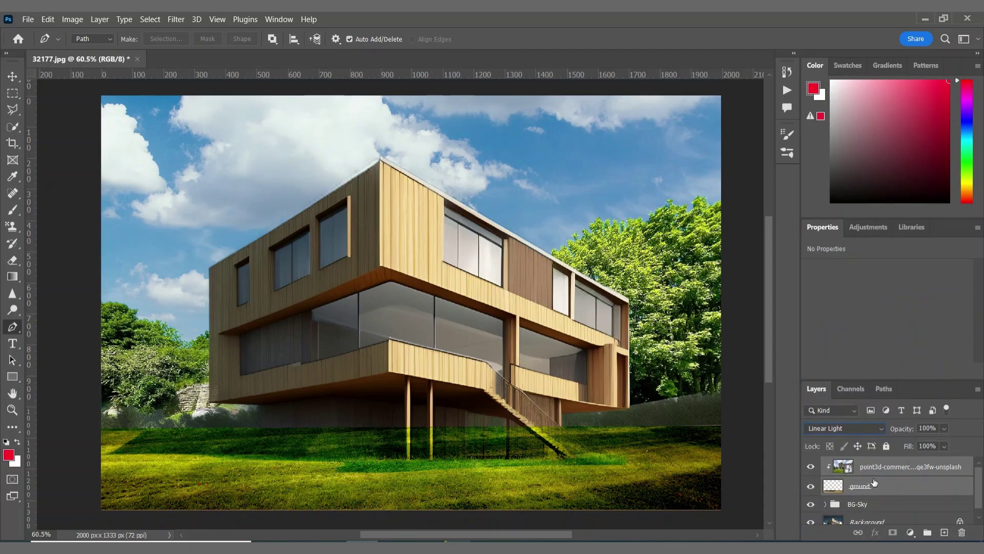
pyautogui.hotkey('ctrl', 'g')
pyautogui.doubleClick(866, 464)
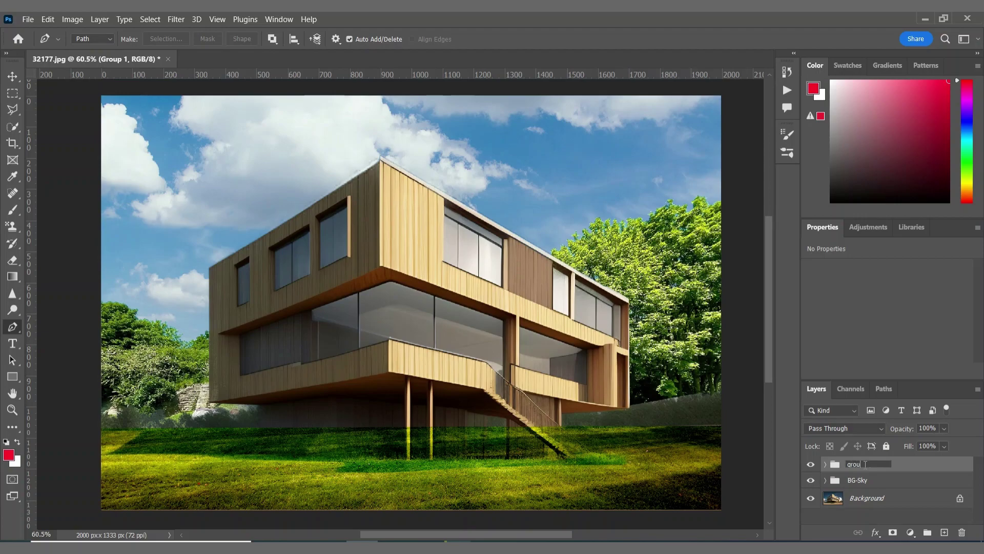
pyautogui.press('Return')
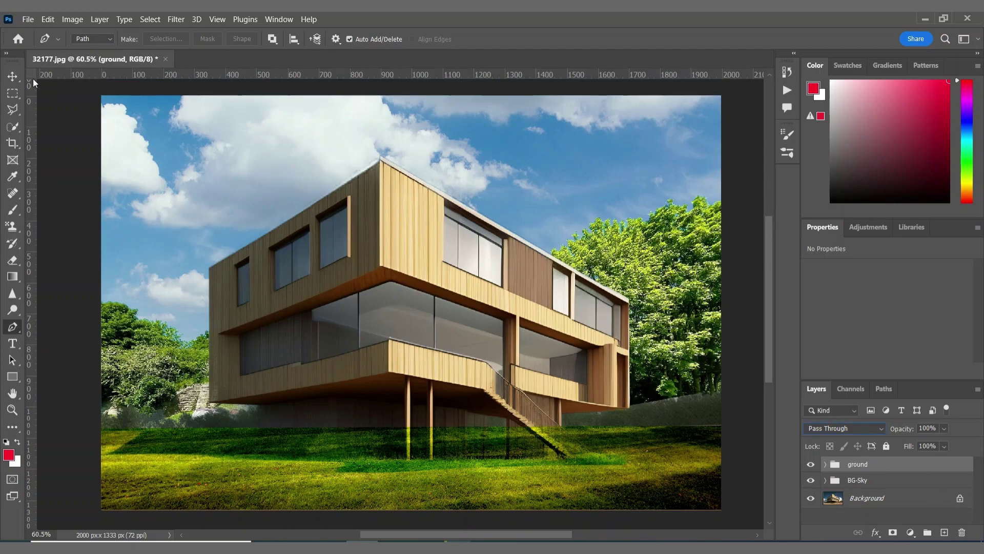
# Place the 2664ii villa image and position the Arch_Interiors_4_010_gr concrete texture over the house
pyautogui.press('v')
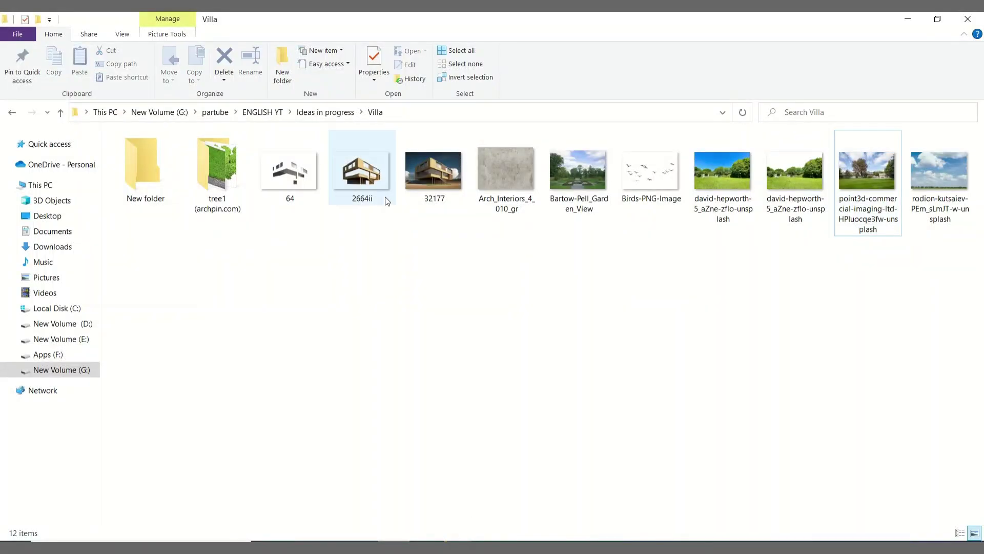
pyautogui.doubleClick(385, 196)
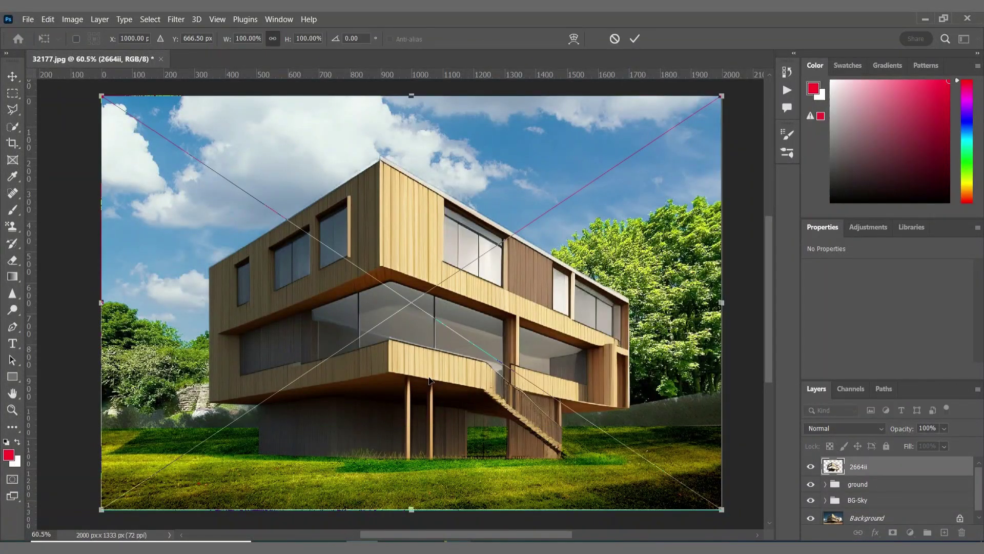
pyautogui.press('Return')
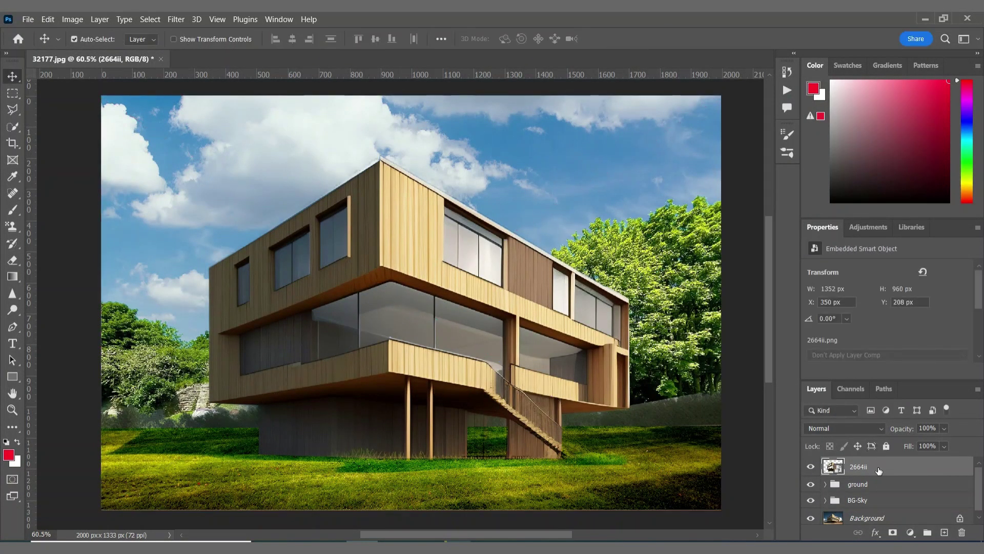
pyautogui.click(810, 467)
pyautogui.click(811, 466)
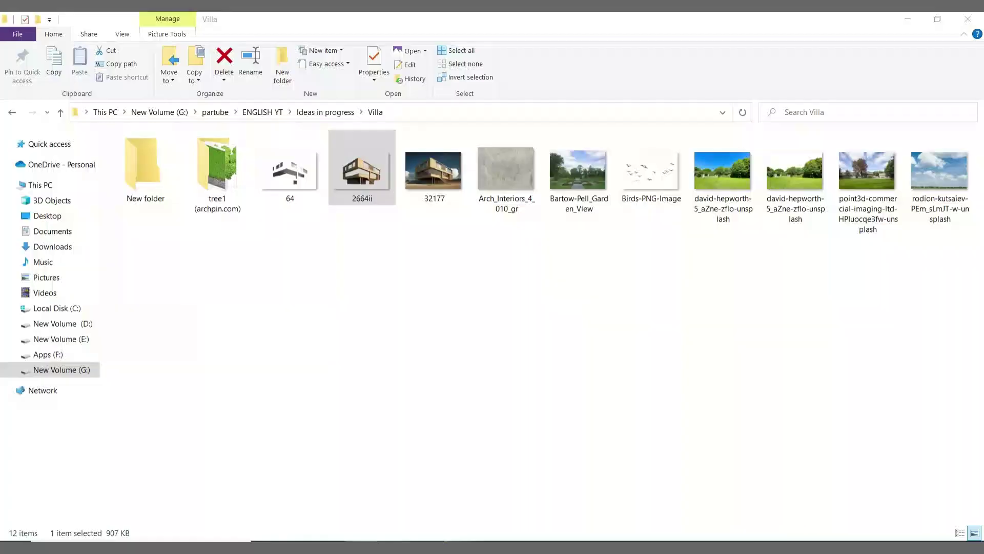
pyautogui.moveTo(511, 159); pyautogui.dragTo(420, 358)
pyautogui.moveTo(562, 413); pyautogui.dragTo(570, 413)
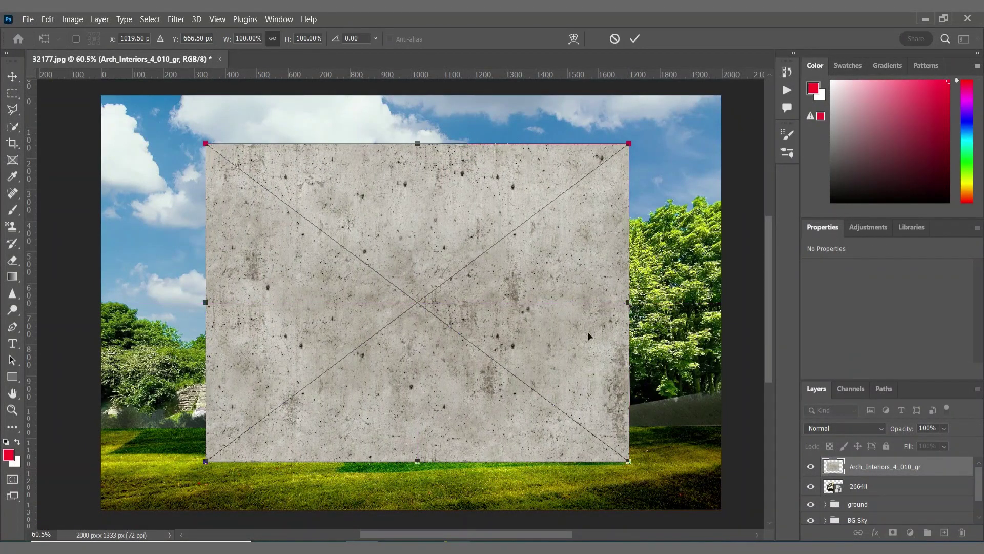
# Clip the concrete texture to the house with Multiply blending at 80% opacity
pyautogui.click(631, 41)
pyautogui.click(634, 39)
pyautogui.rightClick(845, 467)
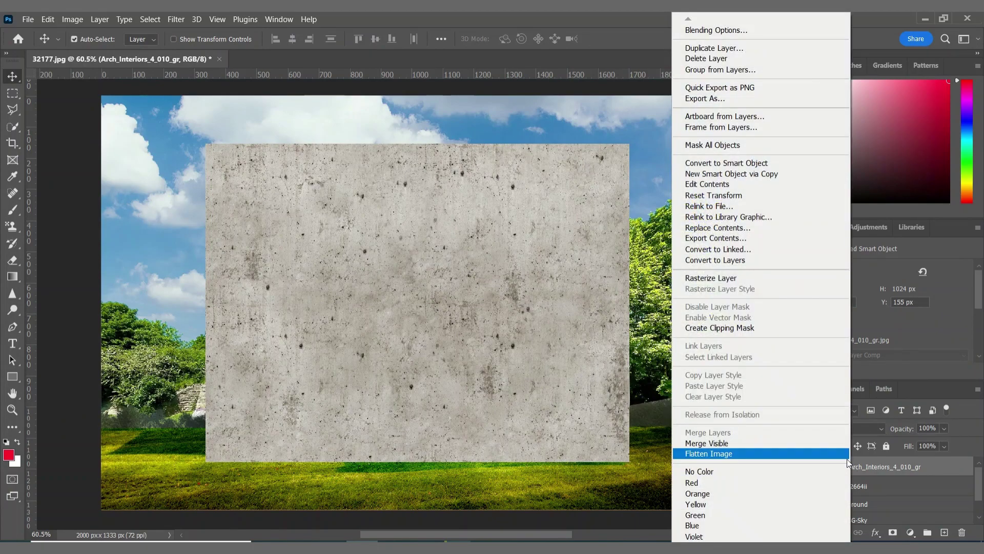
pyautogui.click(774, 328)
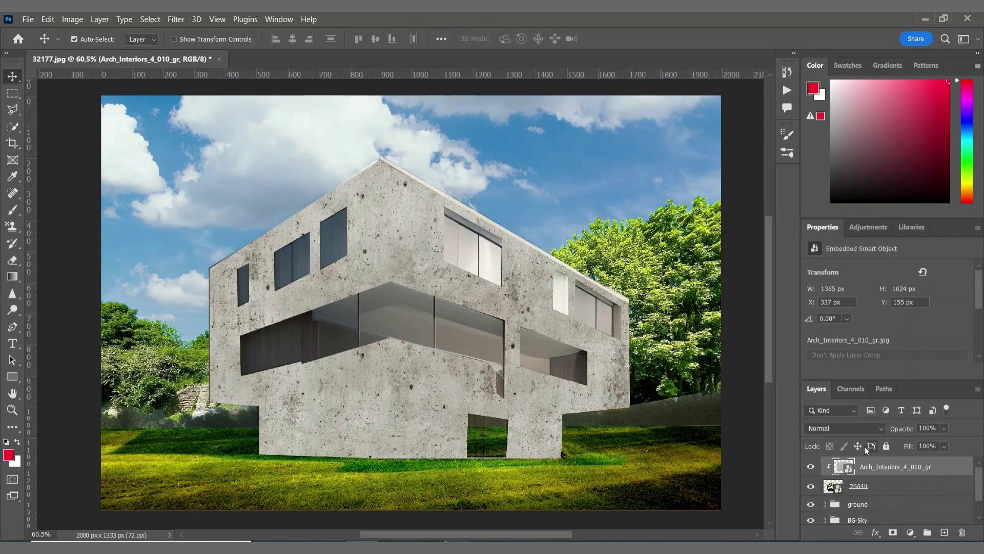
pyautogui.click(862, 429)
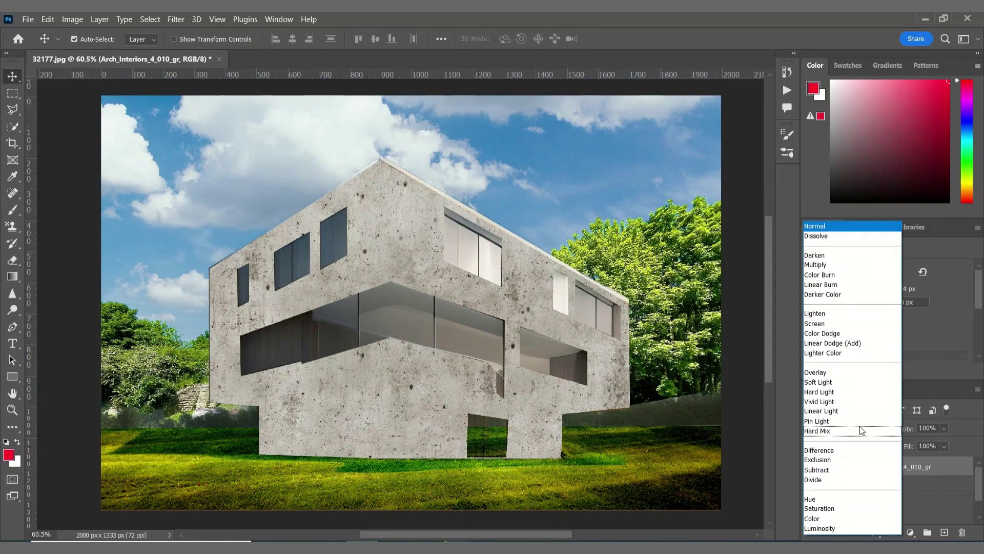
pyautogui.click(832, 266)
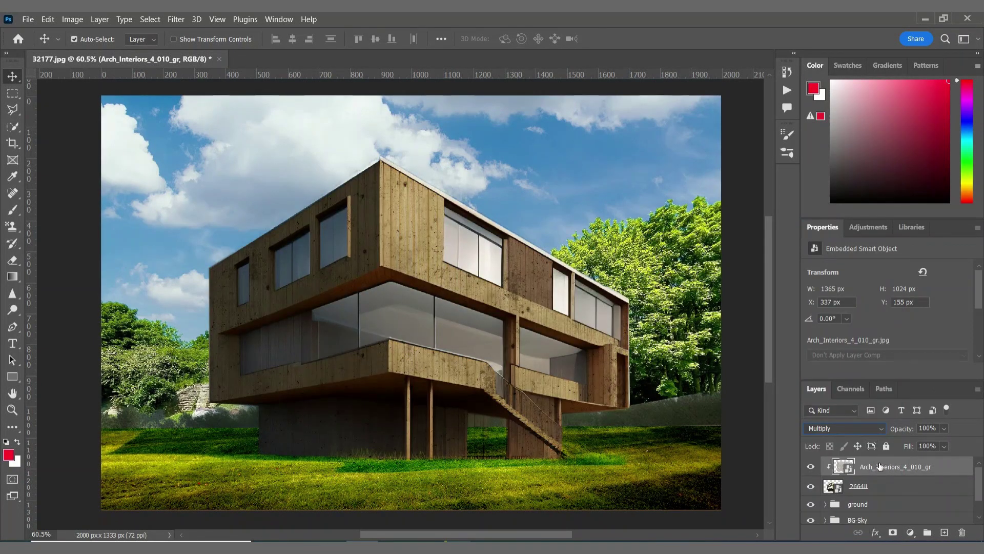
pyautogui.click(943, 429)
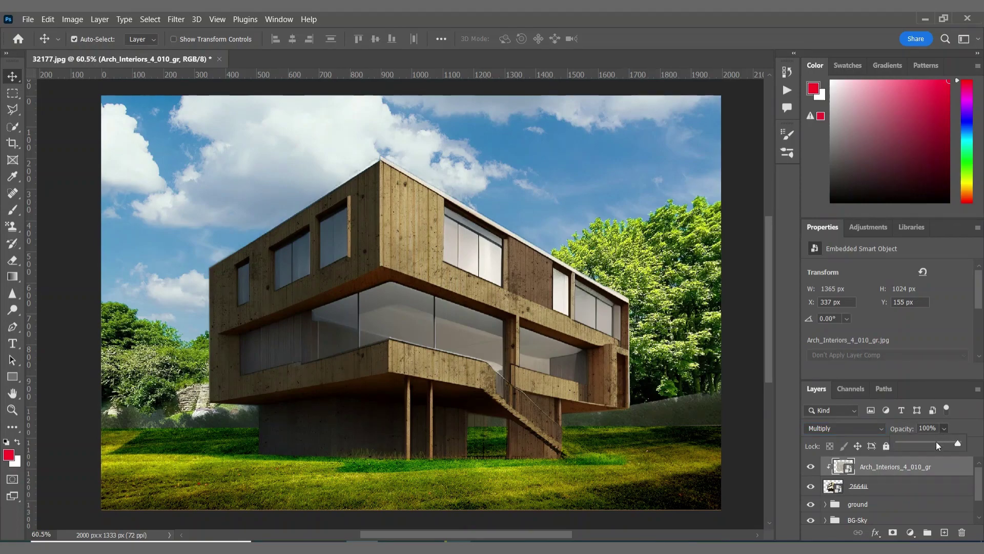
pyautogui.moveTo(938, 445); pyautogui.dragTo(946, 447)
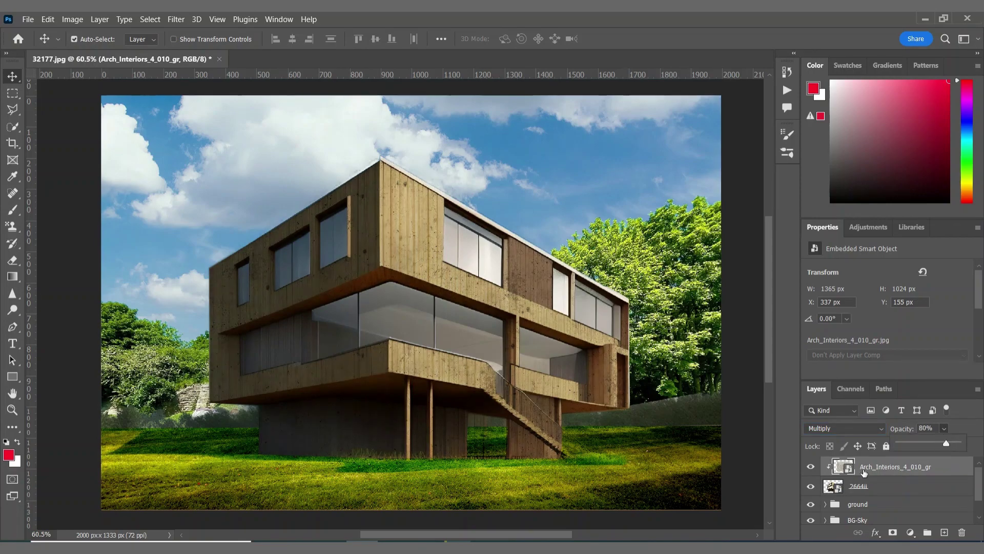
pyautogui.click(863, 469)
pyautogui.click(811, 466)
pyautogui.click(810, 466)
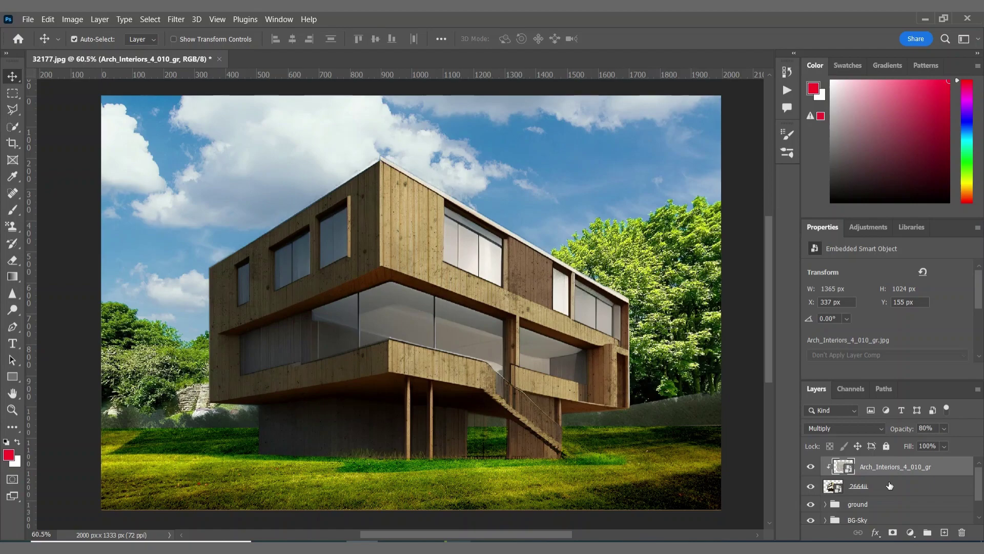
# Group the texture and 2664ii house layers as villa and bring in the 64 image
pyautogui.keyDown('shift'); pyautogui.click(890, 486); pyautogui.keyUp('shift')
pyautogui.hotkey('ctrl', 'g')
pyautogui.doubleClick(861, 464)
pyautogui.write('villa')
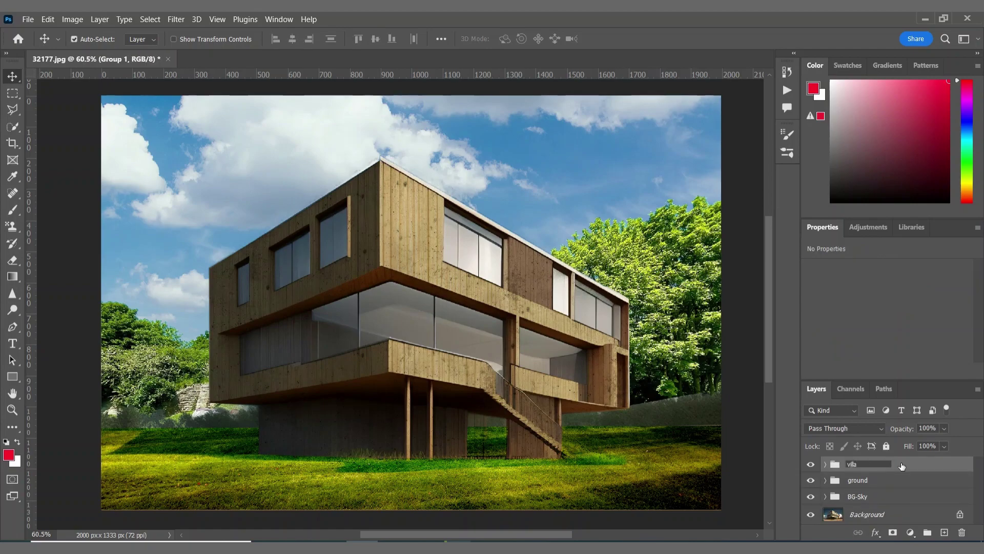
pyautogui.press('Return')
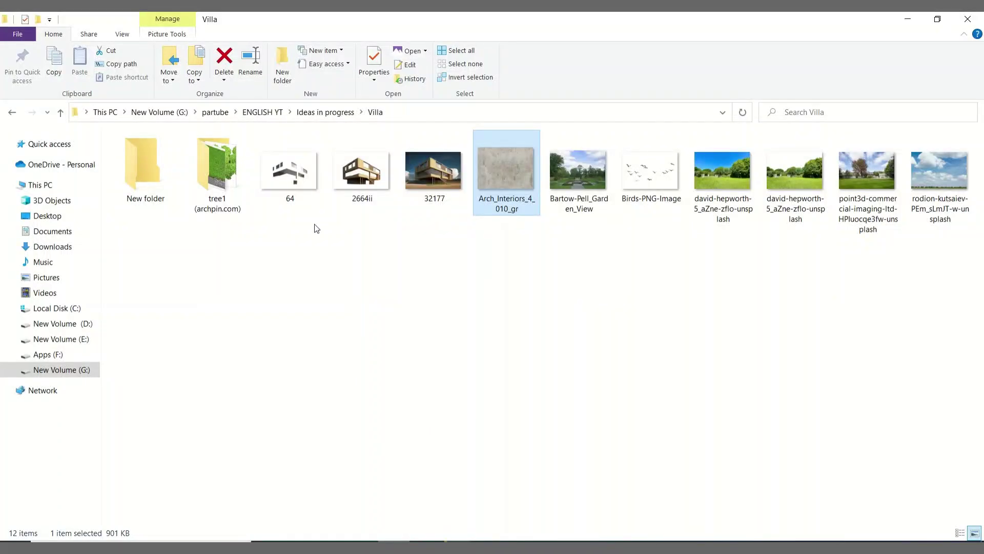
pyautogui.doubleClick(298, 190)
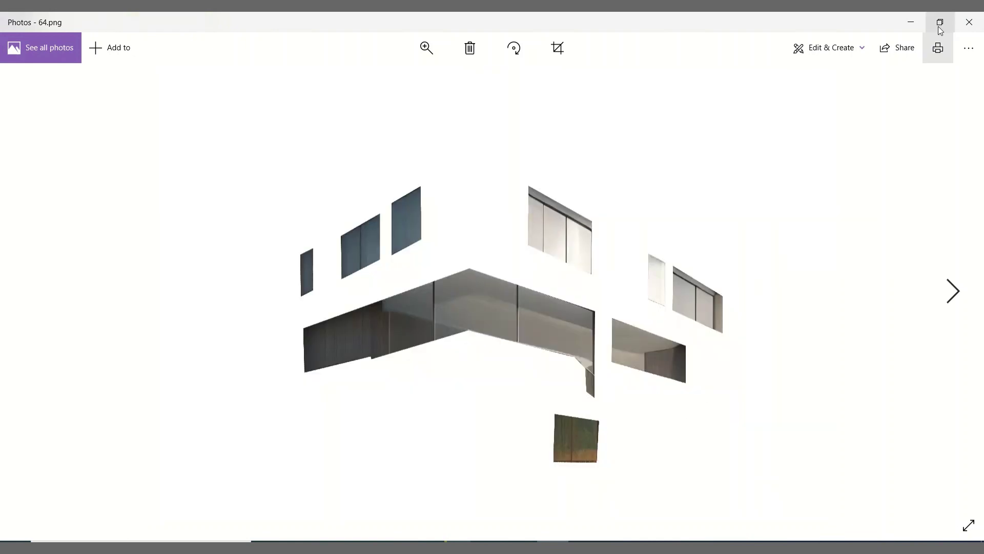
pyautogui.click(969, 22)
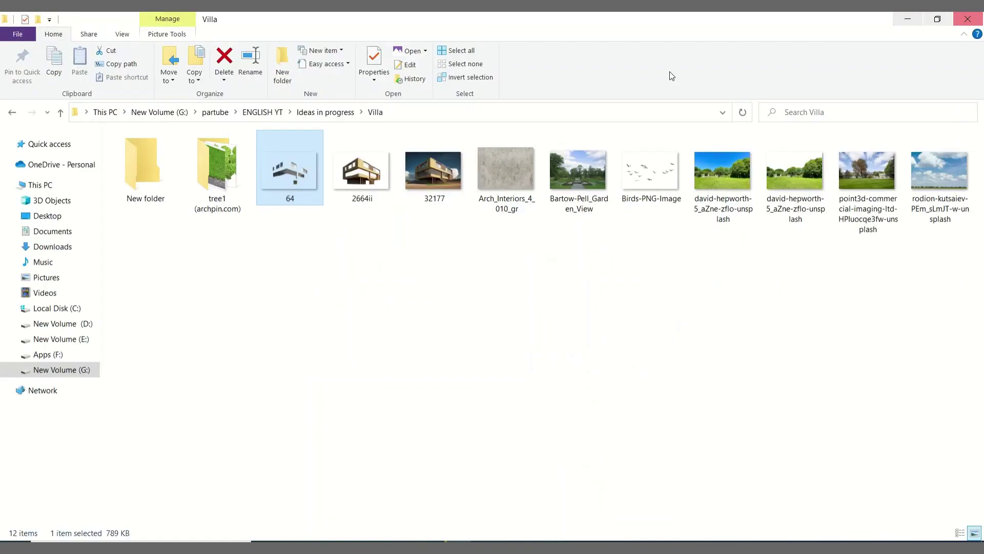
pyautogui.moveTo(290, 172); pyautogui.dragTo(438, 379)
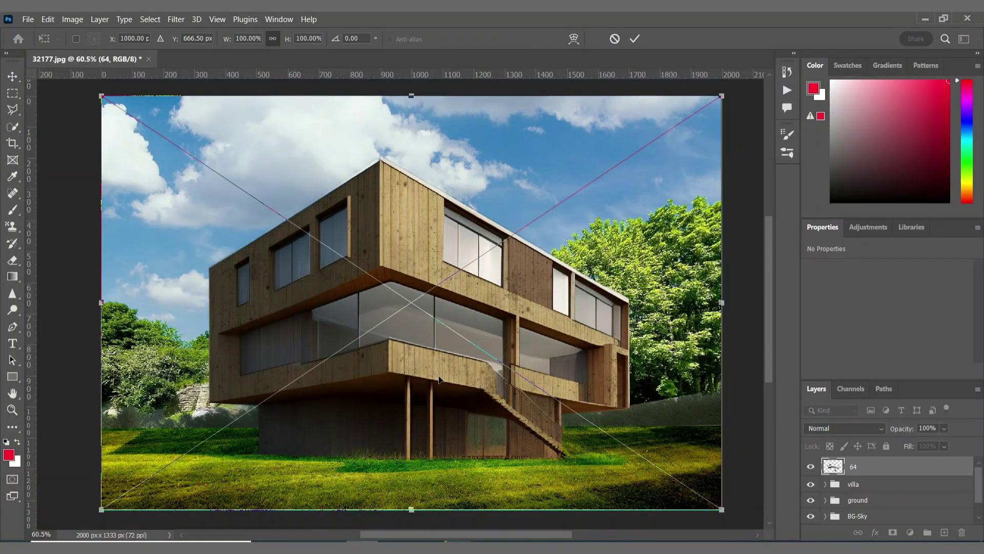
# Name the 64 layer windows and place the Bartow-Pell_Garden_View image, enlarged over the windows
pyautogui.click(635, 38)
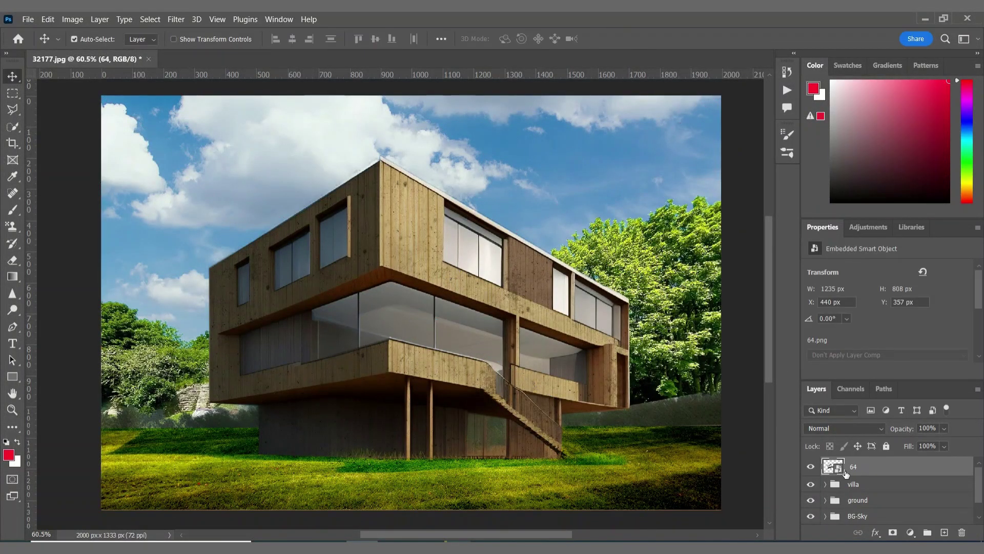
pyautogui.doubleClick(854, 466)
pyautogui.click(897, 474)
pyautogui.click(486, 538)
pyautogui.moveTo(566, 187); pyautogui.dragTo(439, 326)
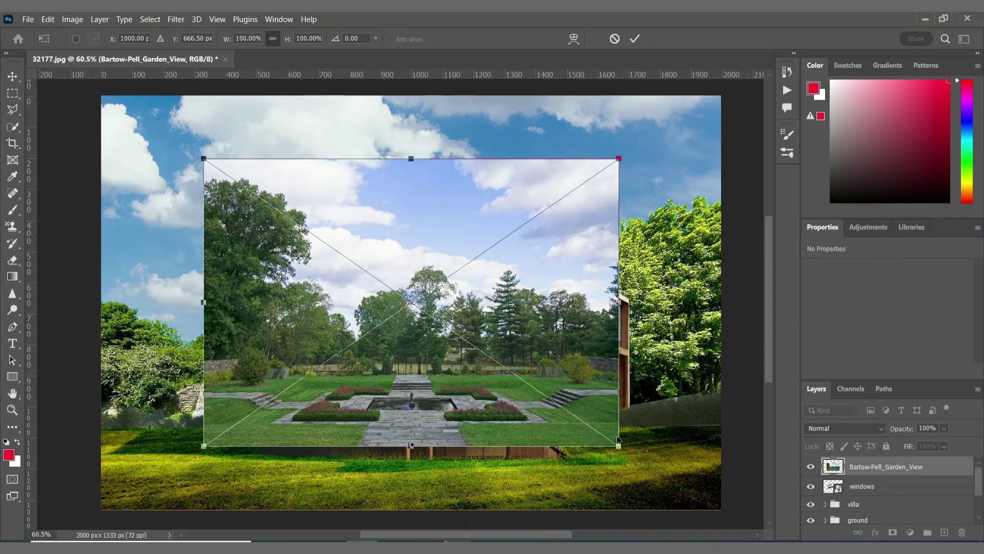
pyautogui.moveTo(619, 441); pyautogui.dragTo(694, 497)
pyautogui.moveTo(204, 334); pyautogui.dragTo(195, 333)
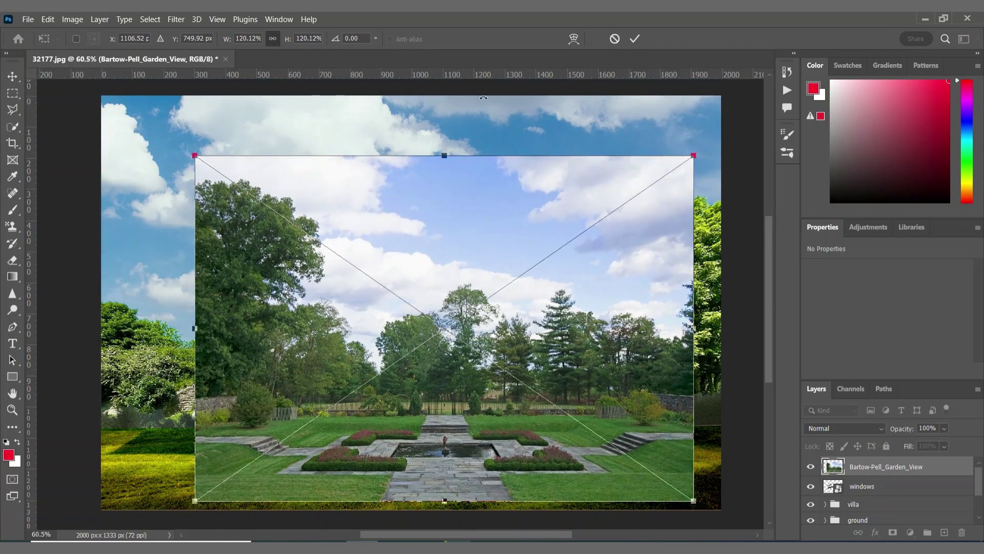
pyautogui.click(636, 40)
# Clip the garden view into windows at Linear Light, 15% opacity, and group them together
pyautogui.rightClick(848, 461)
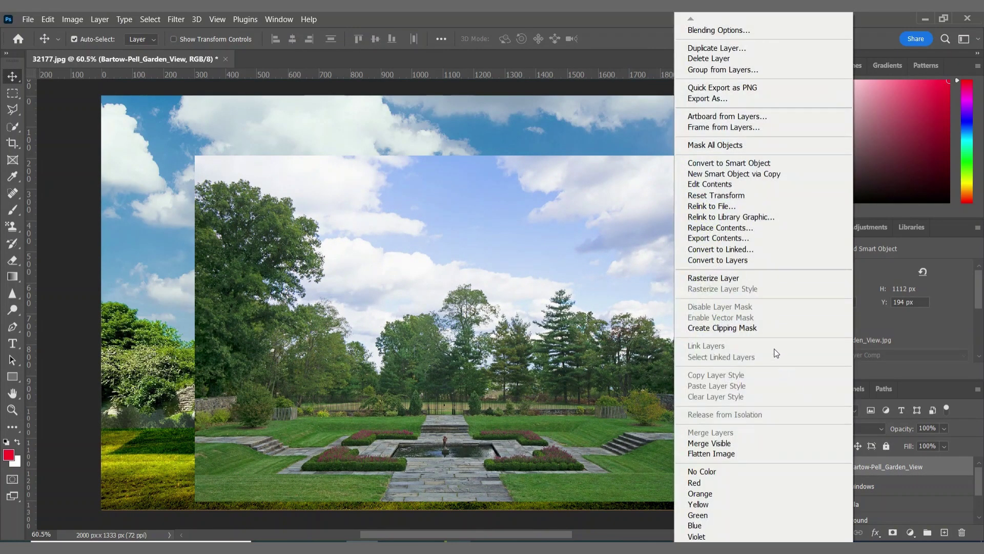
pyautogui.click(759, 328)
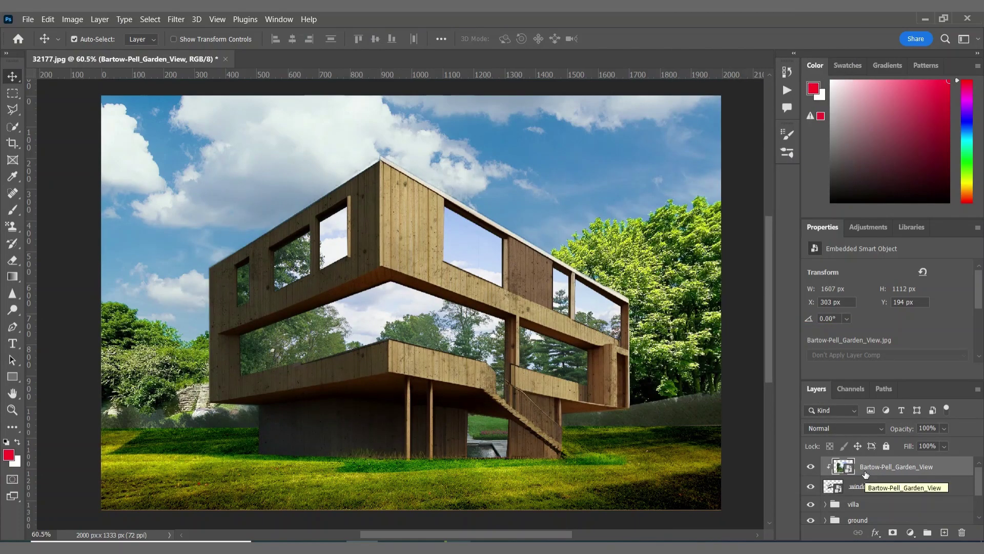
pyautogui.click(848, 429)
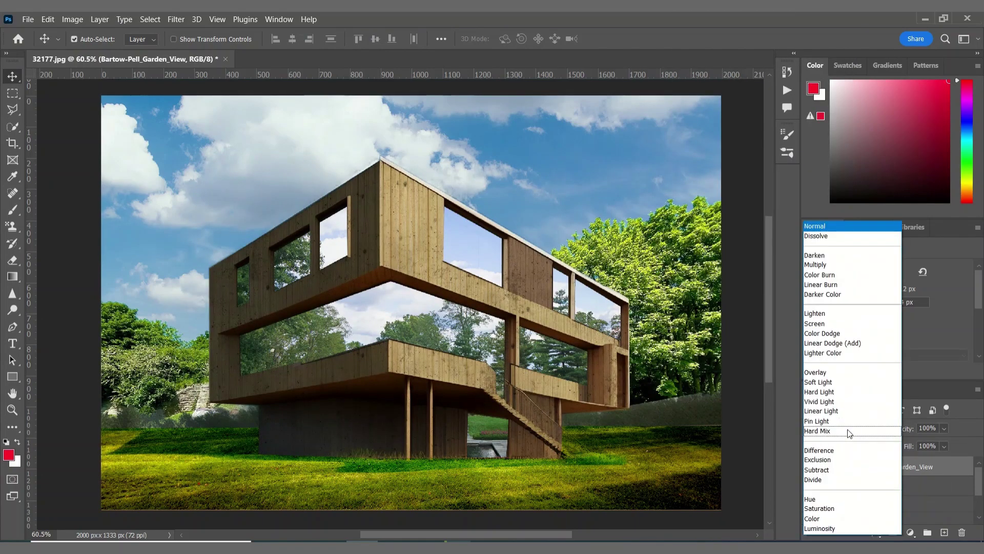
pyautogui.click(845, 411)
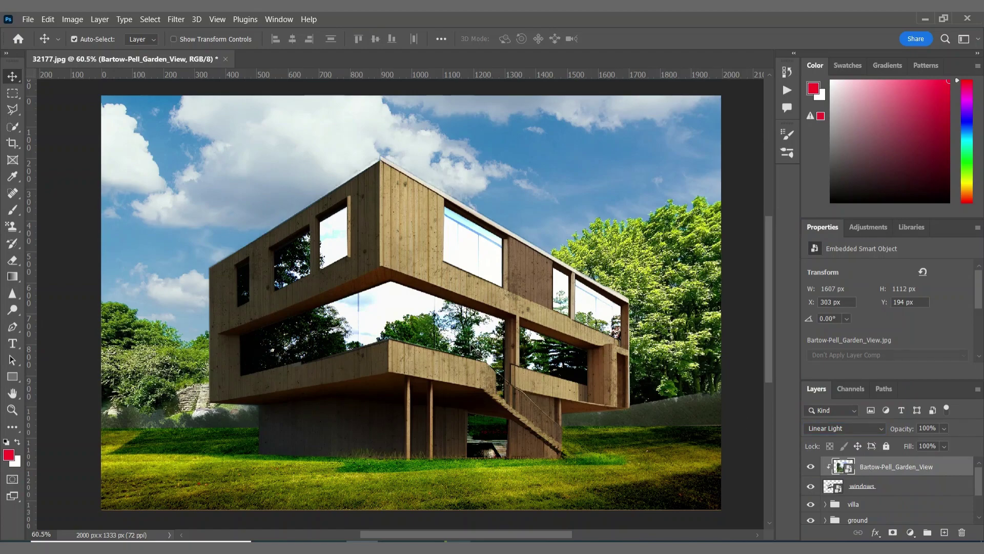
pyautogui.moveTo(472, 349); pyautogui.dragTo(483, 345)
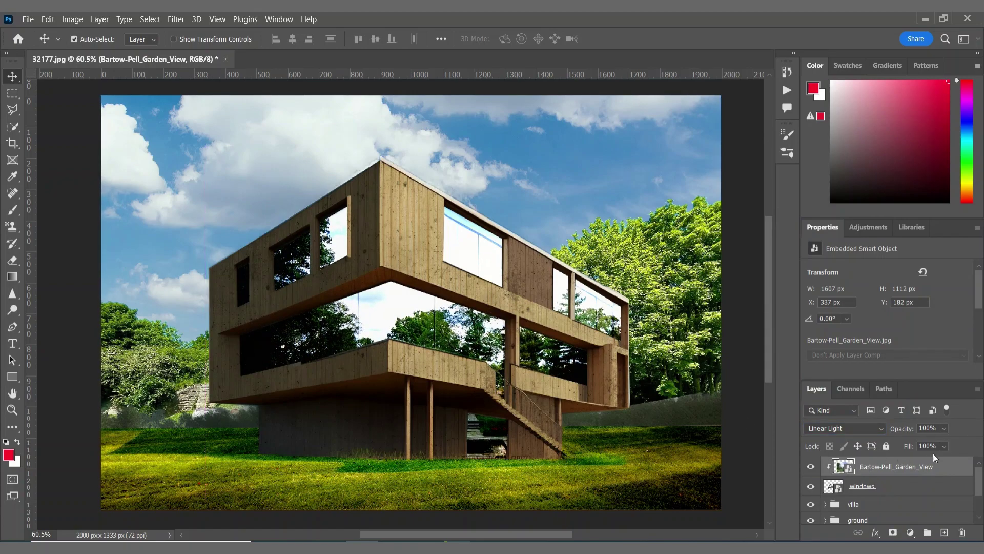
pyautogui.click(944, 428)
pyautogui.moveTo(958, 442); pyautogui.dragTo(909, 445)
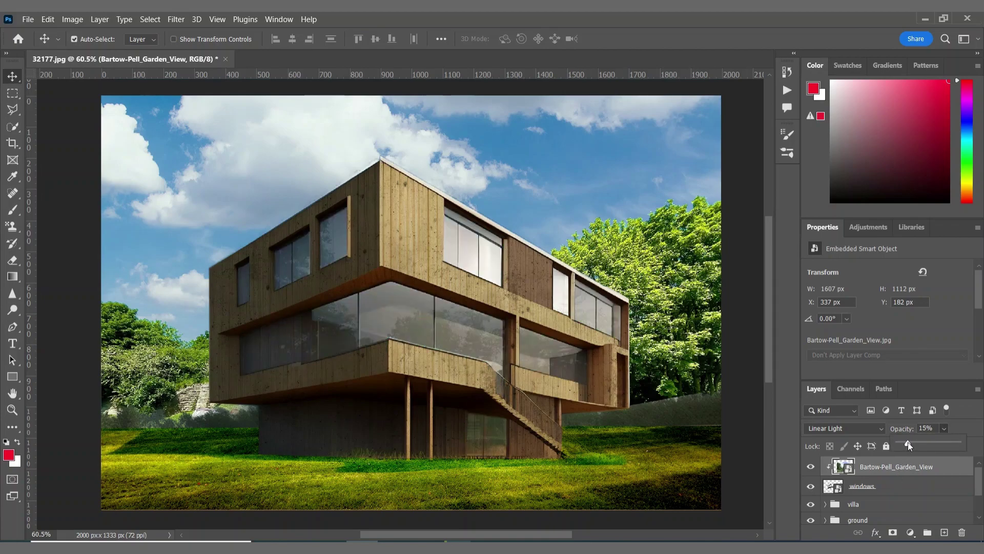
pyautogui.hotkey('ctrl', 'g')
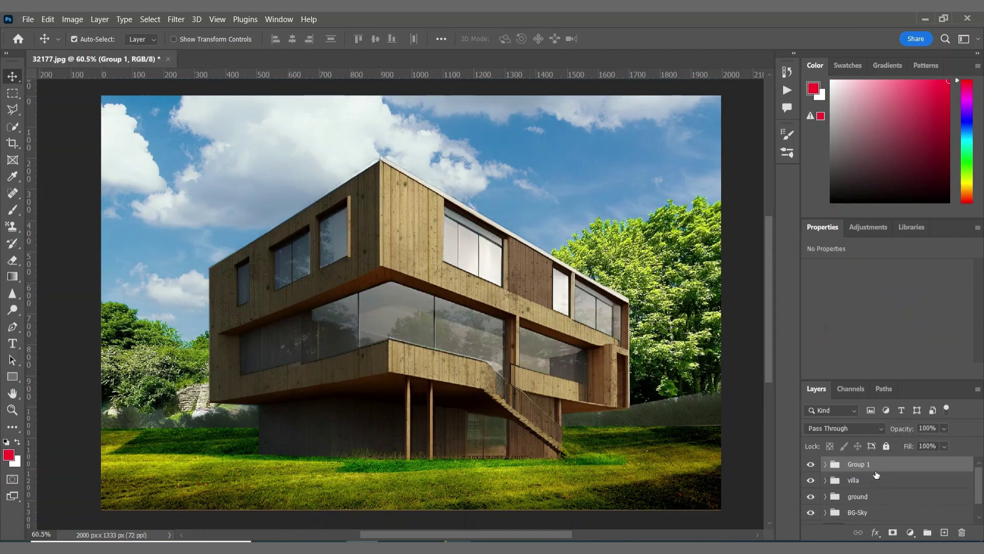
pyautogui.doubleClick(858, 464)
# Name the group windows and size the tree cutouts placed left and right of the villa
pyautogui.press('Return')
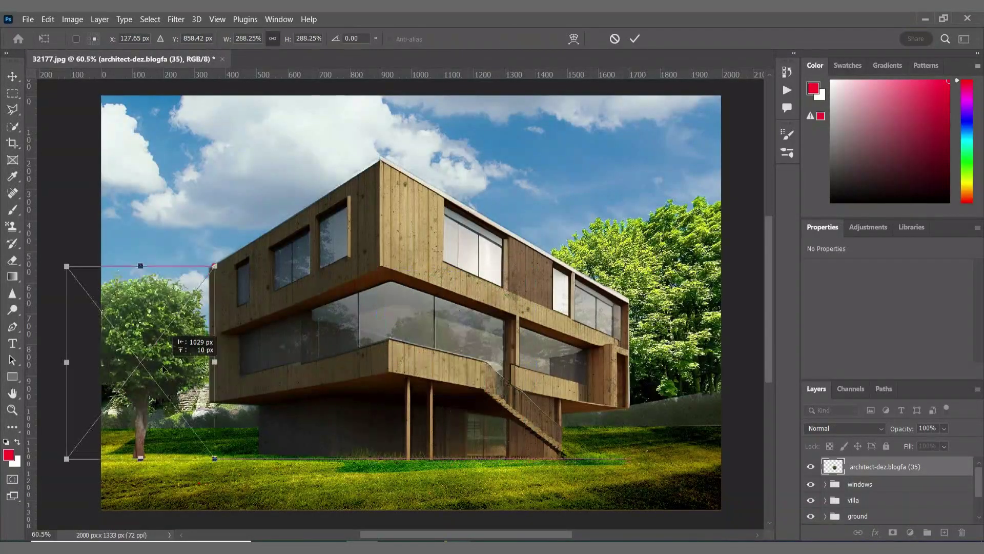
pyautogui.moveTo(187, 338); pyautogui.dragTo(177, 318)
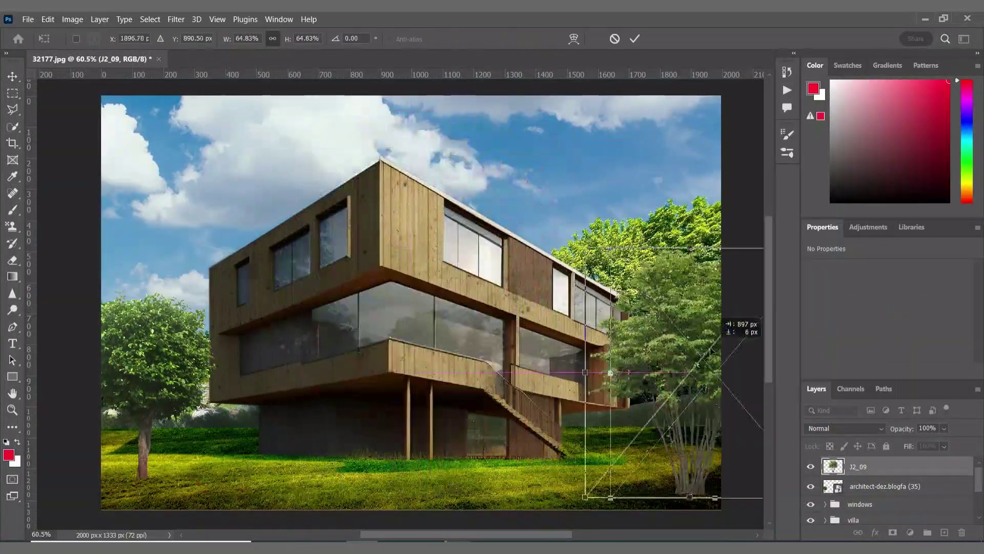
pyautogui.moveTo(742, 330); pyautogui.dragTo(736, 333)
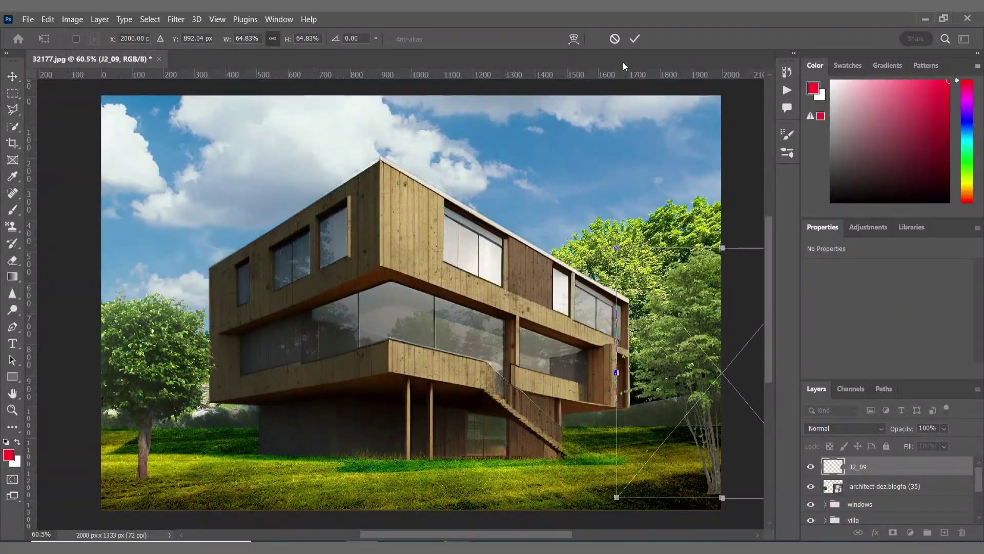
pyautogui.press('Return')
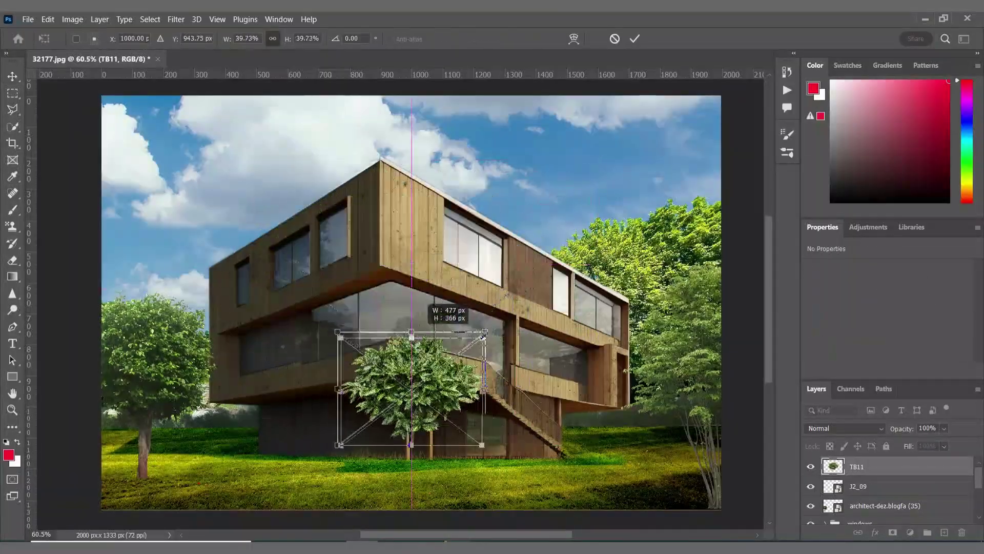
# Shrink the TB11 bush at lower right and add a smaller copy to its left
pyautogui.press('Return')
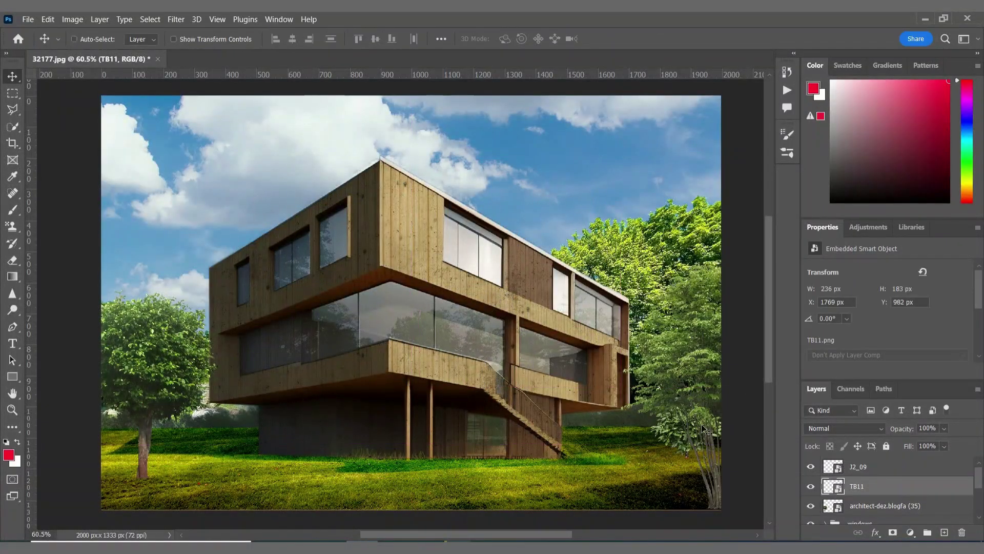
pyautogui.moveTo(720, 405); pyautogui.dragTo(688, 383)
pyautogui.moveTo(682, 411); pyautogui.dragTo(682, 426)
pyautogui.press('Return')
pyautogui.moveTo(672, 420); pyautogui.dragTo(638, 429)
pyautogui.hotkey('ctrl', 't')
pyautogui.moveTo(683, 405); pyautogui.dragTo(675, 412)
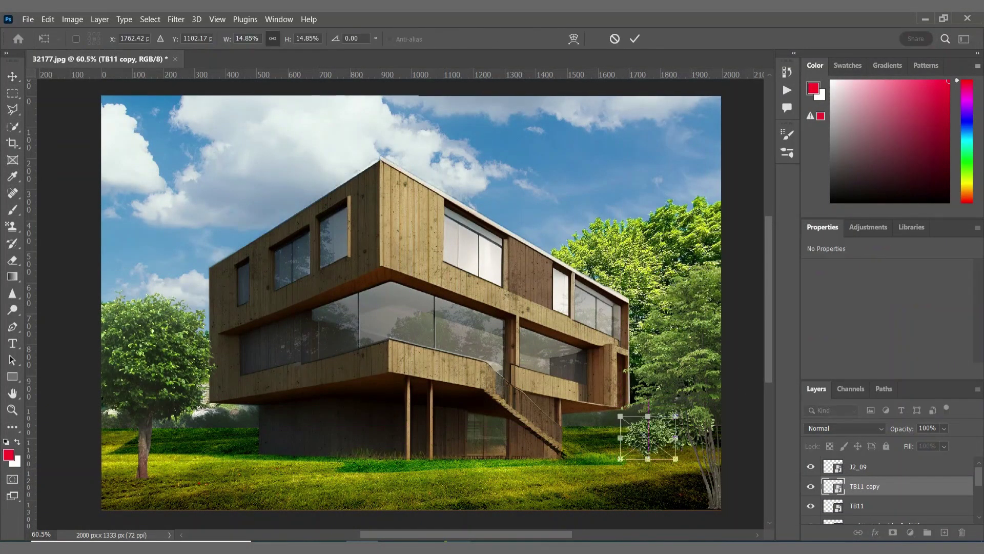
pyautogui.press('Return')
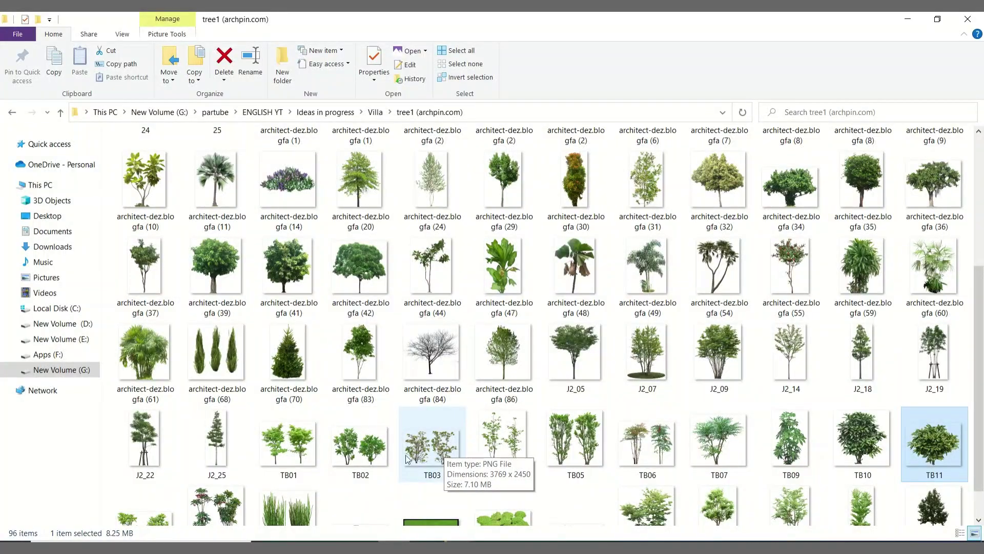
# Place tree 12 at the lower left, add a copy beside it, and resize it
pyautogui.scroll(-1, 392, 459)
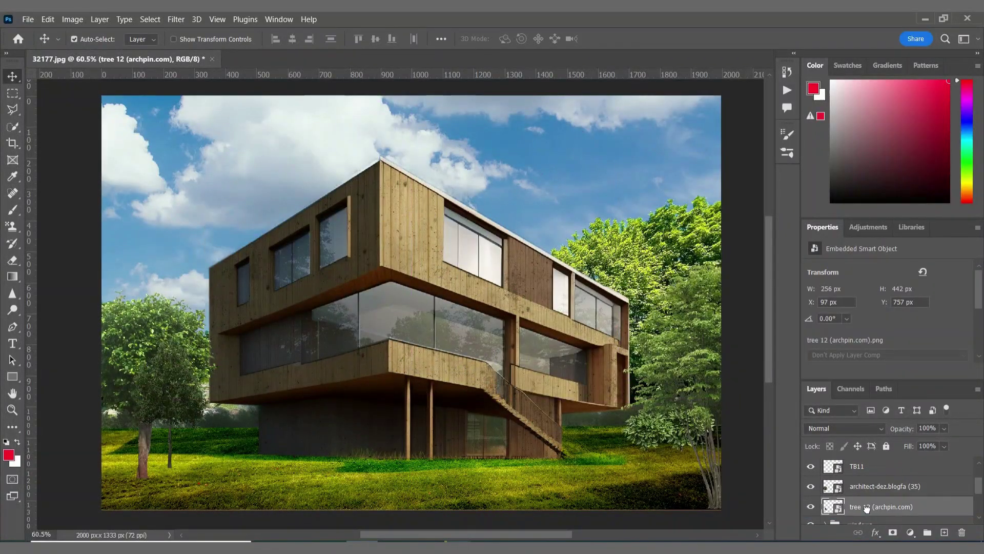
pyautogui.moveTo(231, 405); pyautogui.dragTo(123, 405)
pyautogui.press('Return')
pyautogui.moveTo(191, 406); pyautogui.dragTo(183, 406)
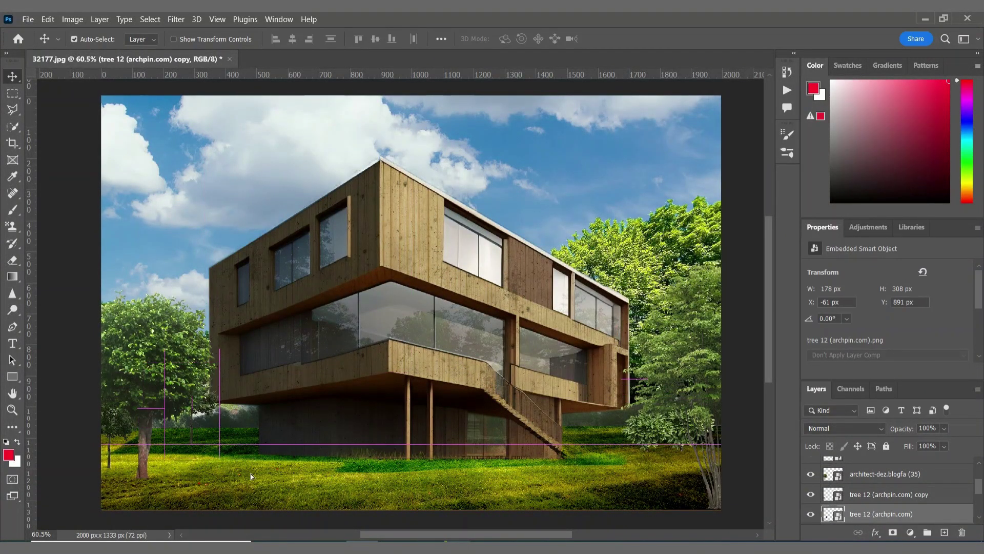
pyautogui.moveTo(123, 410); pyautogui.dragTo(115, 410)
pyautogui.click(186, 401)
pyautogui.hotkey('ctrl', 't')
pyautogui.press('Return')
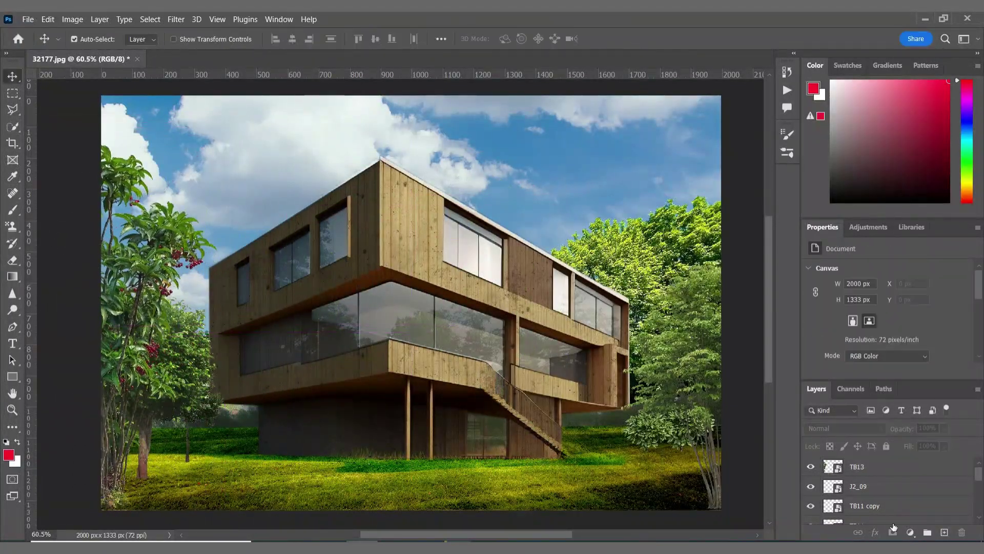
# Add a new layer and paint black over the trees with a large brush
pyautogui.click(944, 533)
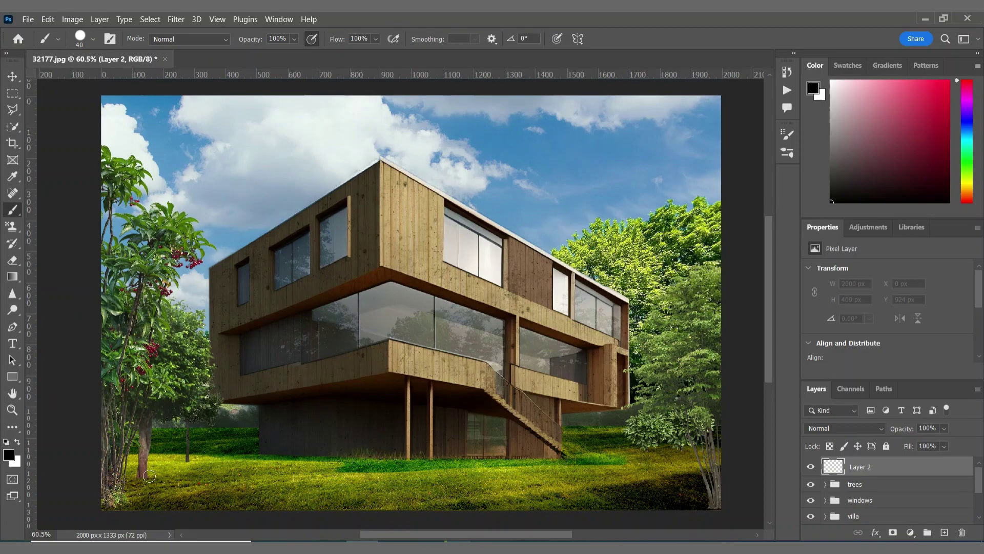
pyautogui.moveTo(149, 475)
pyautogui.mouseDown()
pyautogui.moveTo(144, 418)
pyautogui.moveTo(145, 459)
pyautogui.moveTo(172, 361)
pyautogui.mouseUp()
pyautogui.press(']')
pyautogui.press(']')
pyautogui.press(']')
pyautogui.press(']')
pyautogui.press(']')
pyautogui.press(']')
pyautogui.press(']')
pyautogui.press(']')
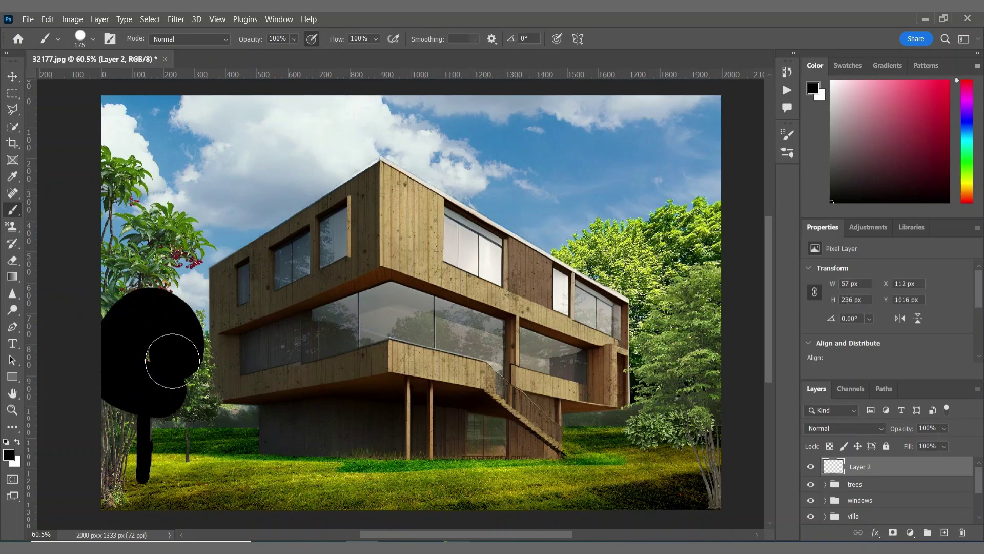
pyautogui.moveTo(690, 429)
pyautogui.mouseDown()
pyautogui.moveTo(648, 429)
pyautogui.moveTo(679, 425)
pyautogui.mouseUp()
pyautogui.moveTo(695, 502); pyautogui.dragTo(713, 454)
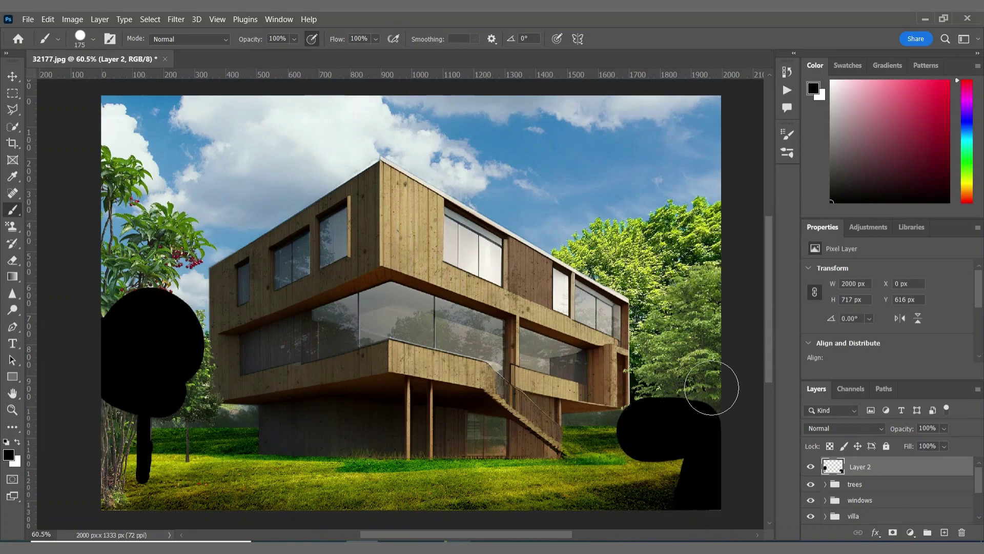
pyautogui.moveTo(193, 412); pyautogui.dragTo(180, 352)
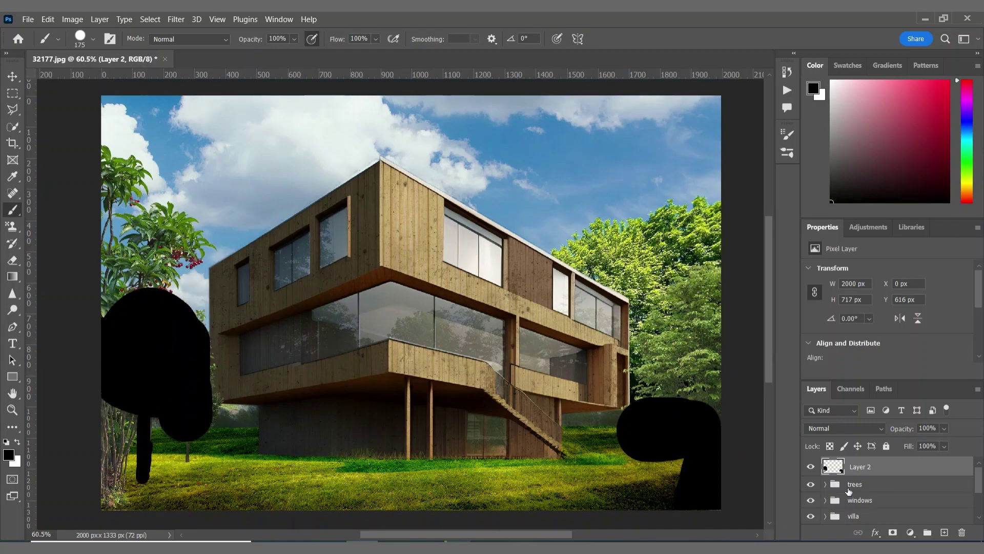
# Clip the black layer to the trees group, set Soft Light at 58% opacity, and name it shadows
pyautogui.rightClick(856, 467)
pyautogui.click(724, 263)
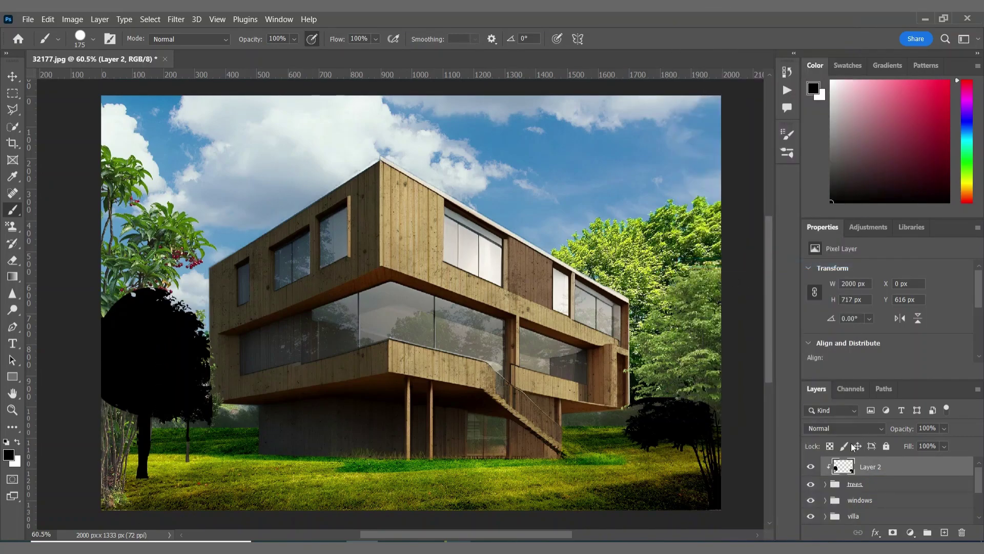
pyautogui.click(848, 424)
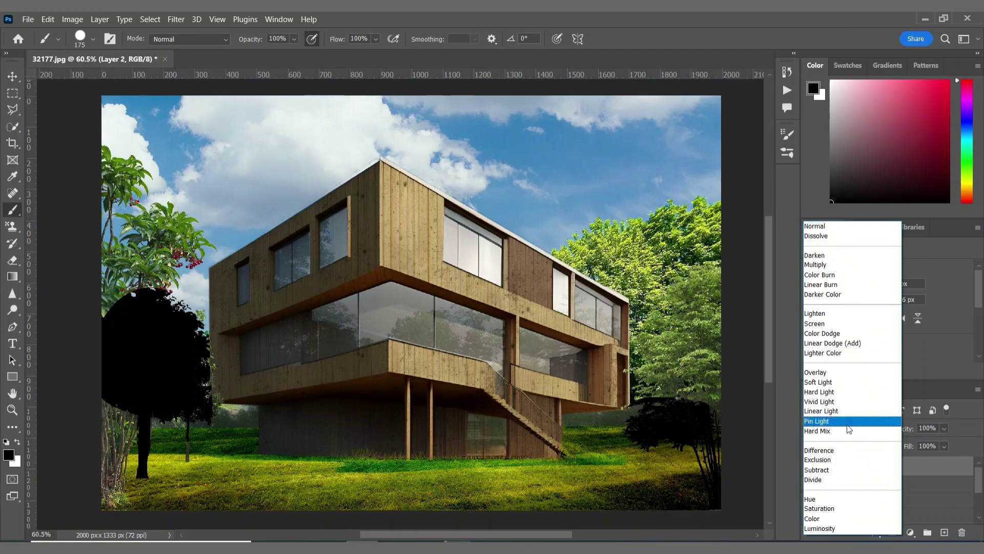
pyautogui.click(838, 373)
pyautogui.moveTo(944, 428); pyautogui.dragTo(927, 445)
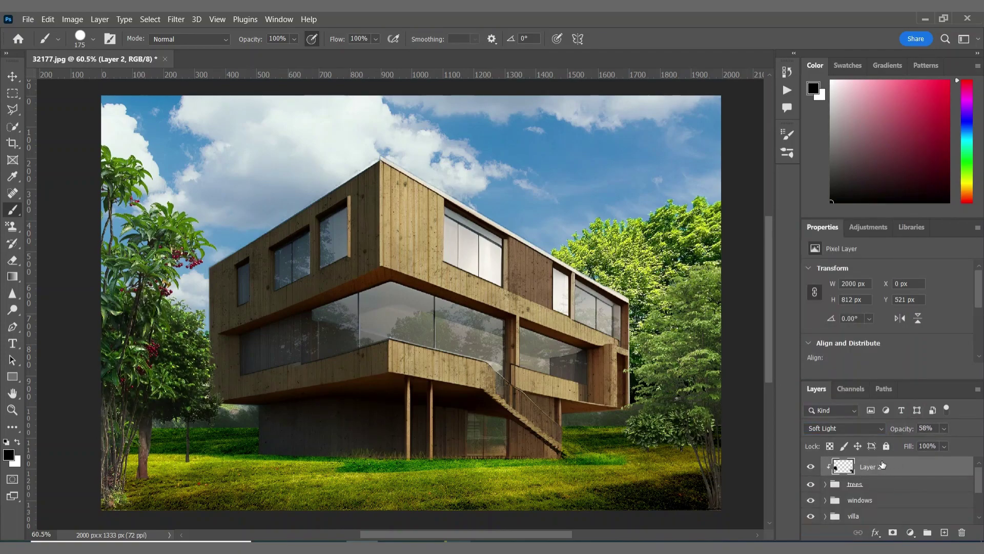
pyautogui.doubleClick(872, 466)
pyautogui.write('shadows')
pyautogui.press('Return')
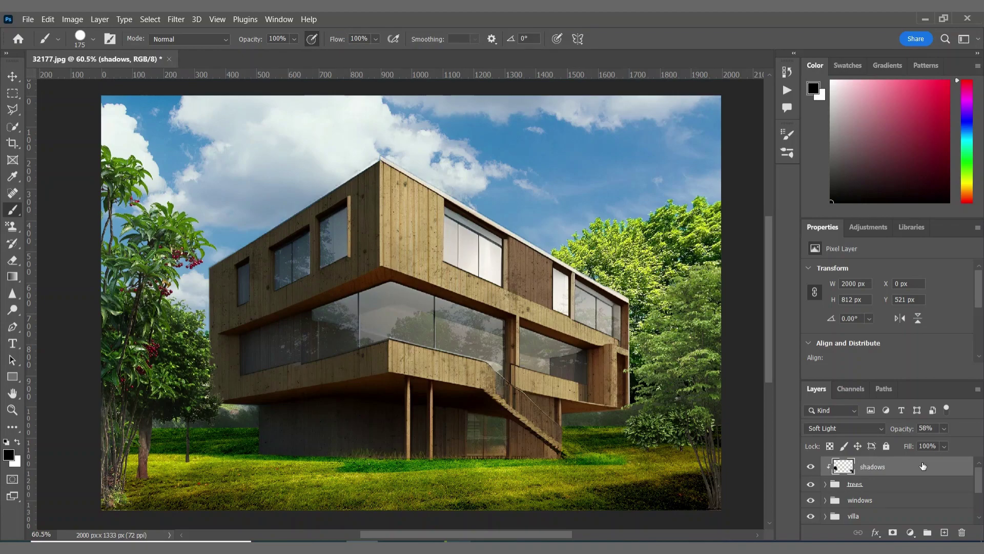
# Add a scaled-down Birds-PNG-Image flock right of the villa, then stamp visible layers into Layer 2
pyautogui.click(12, 76)
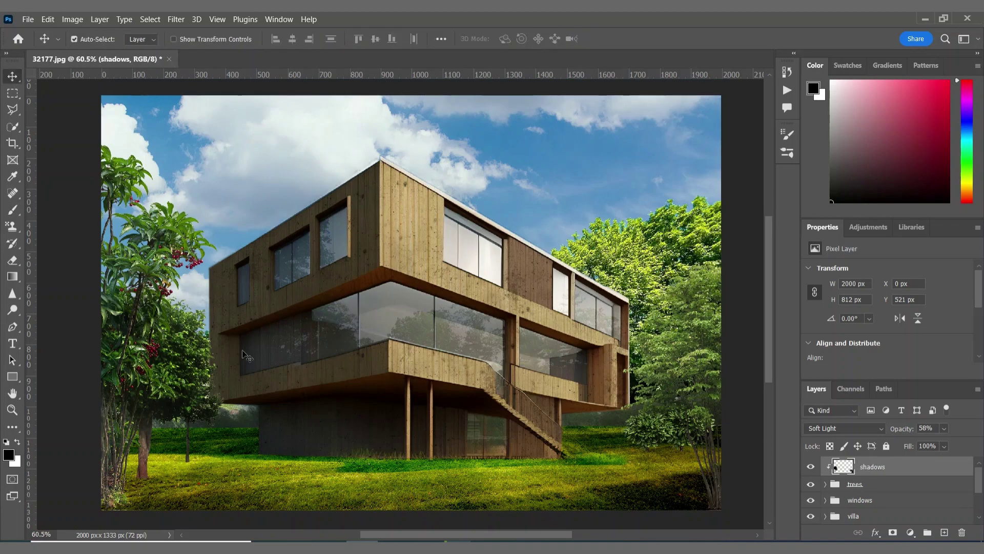
pyautogui.click(445, 546)
pyautogui.moveTo(655, 184); pyautogui.dragTo(550, 241)
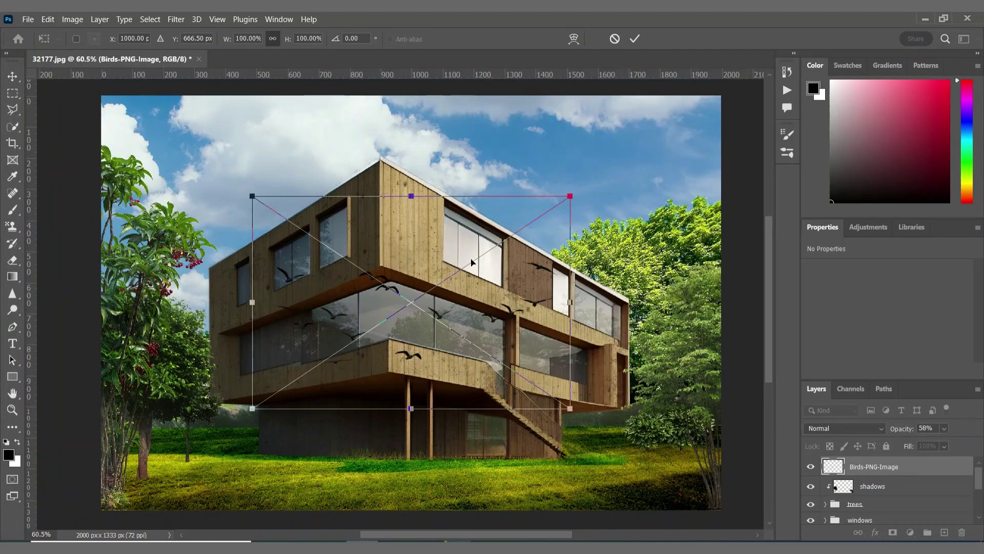
pyautogui.moveTo(554, 275); pyautogui.dragTo(561, 212)
pyautogui.click(636, 39)
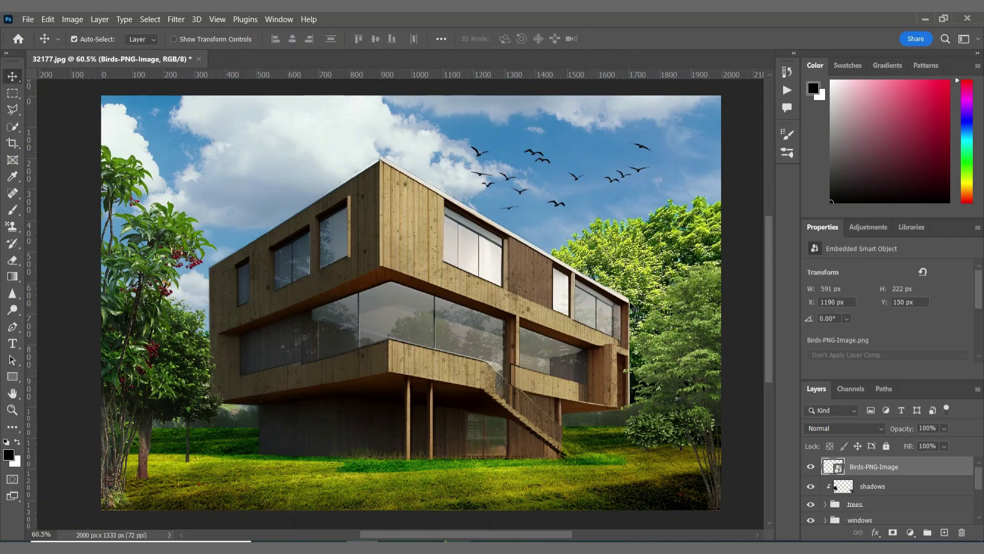
pyautogui.hotkey('ctrl', 'shift', 'alt', 'e')
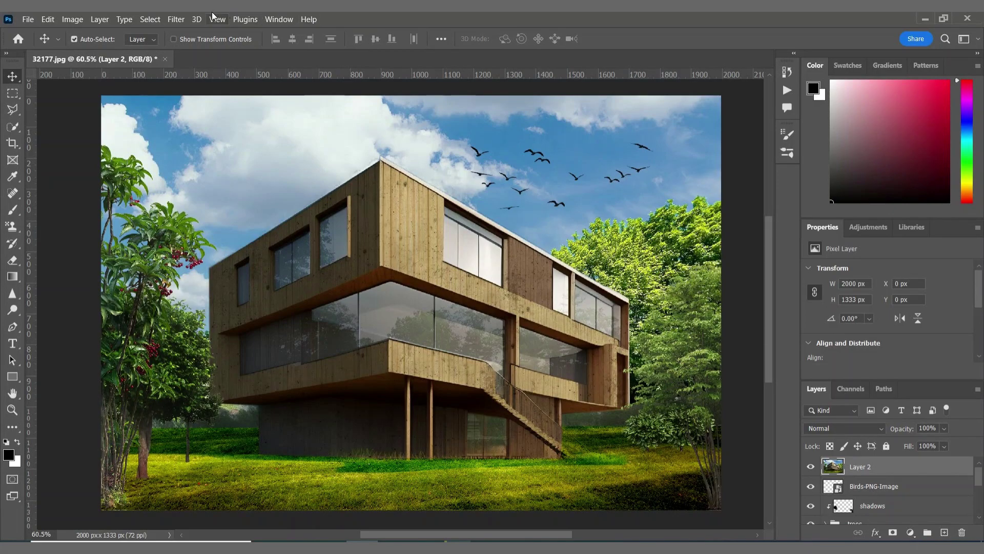
# Open the Camera Raw Filter on the merged layer and set Exposure +0.40, Texture +28, Clarity +16
pyautogui.click(185, 18)
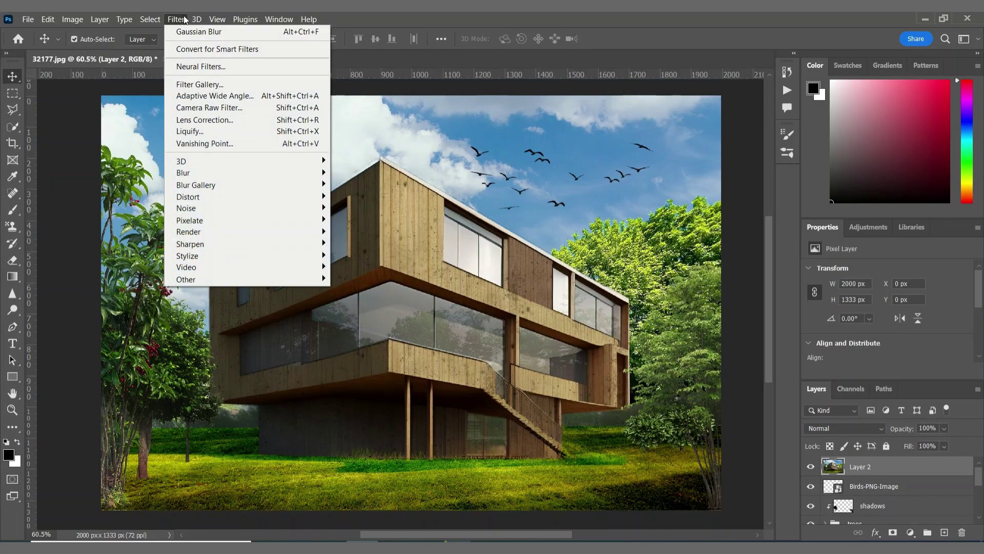
pyautogui.click(195, 107)
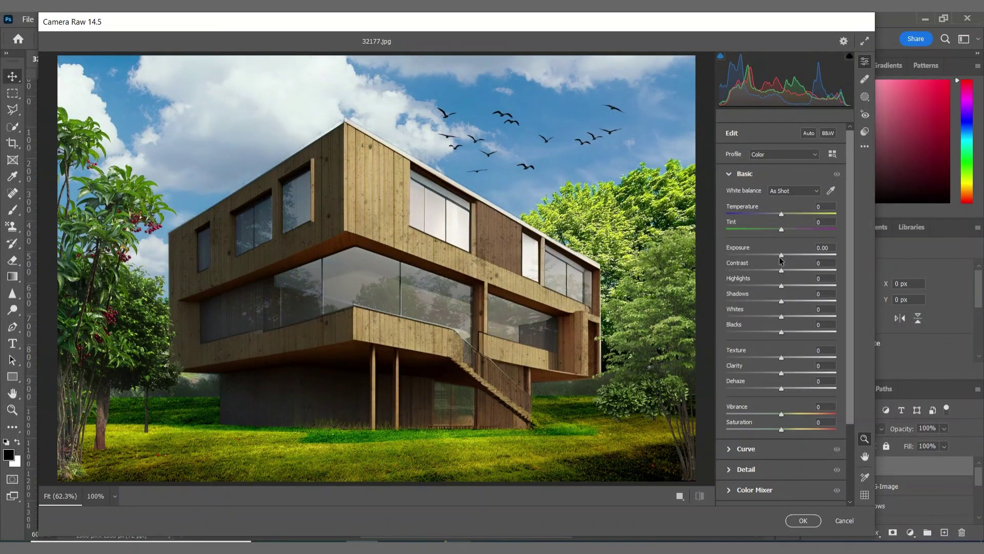
pyautogui.moveTo(781, 255); pyautogui.dragTo(785, 255)
pyautogui.scroll(-2, 785, 342)
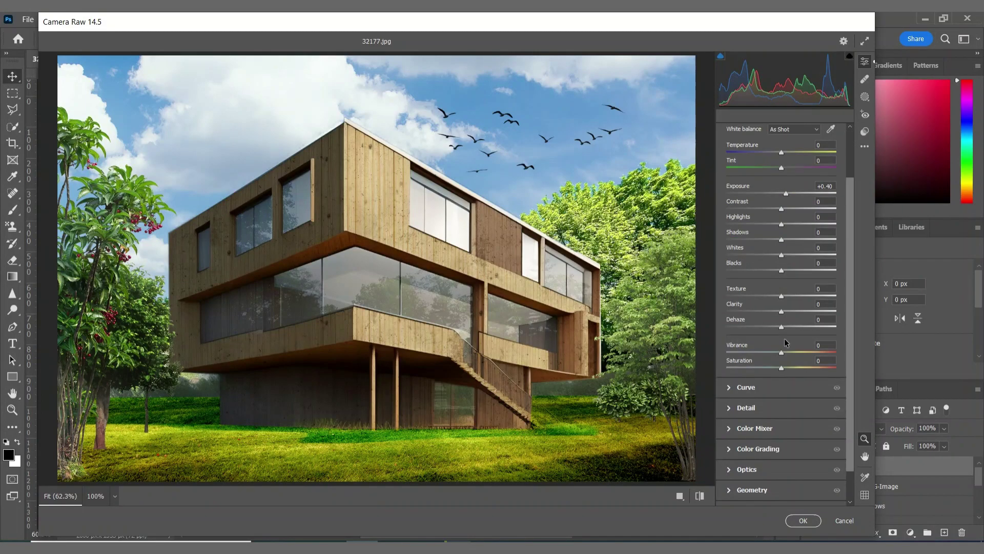
pyautogui.moveTo(781, 296); pyautogui.dragTo(795, 295)
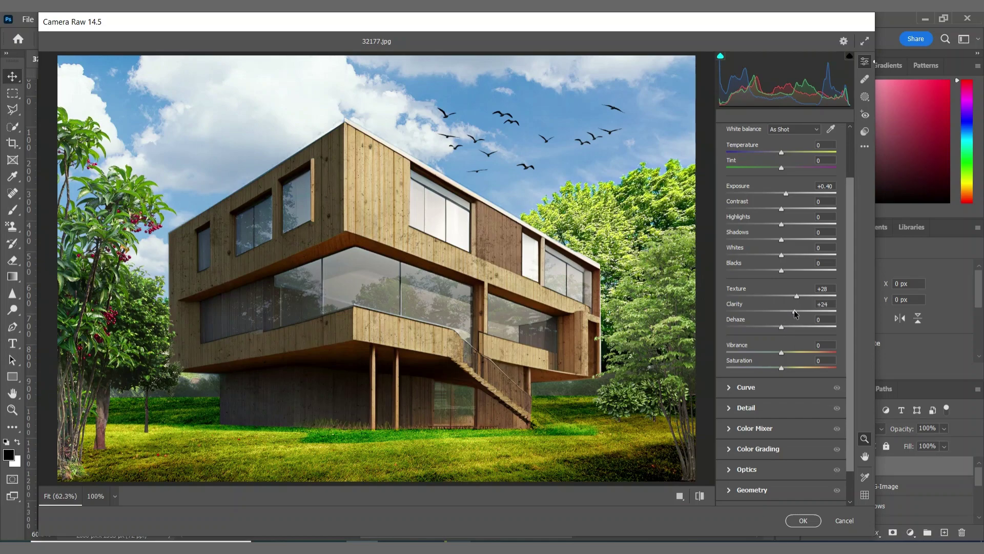
pyautogui.moveTo(795, 309); pyautogui.dragTo(789, 311)
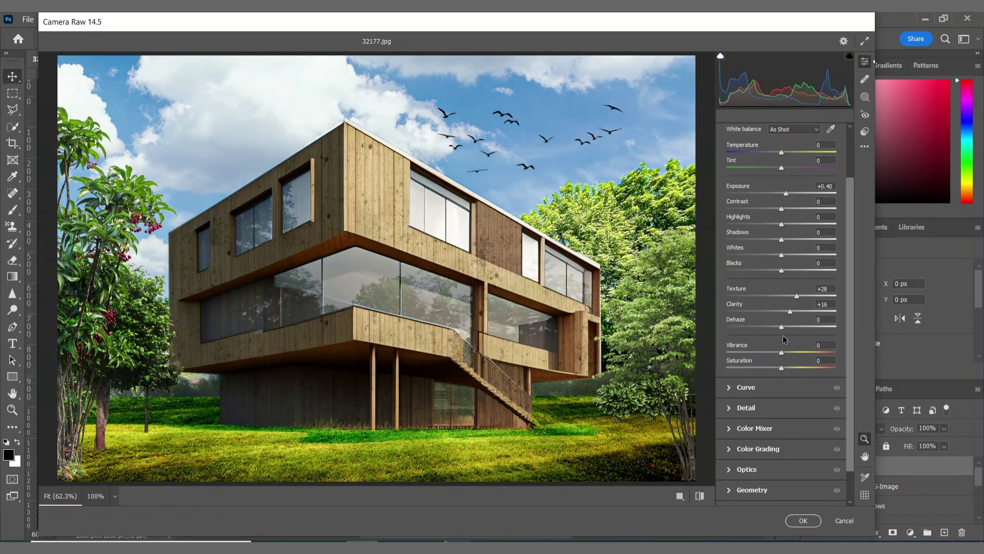
pyautogui.scroll(-1, 783, 335)
# Set Detail sharpening to 13 and Optics distortion to +5
pyautogui.click(761, 373)
pyautogui.click(735, 238)
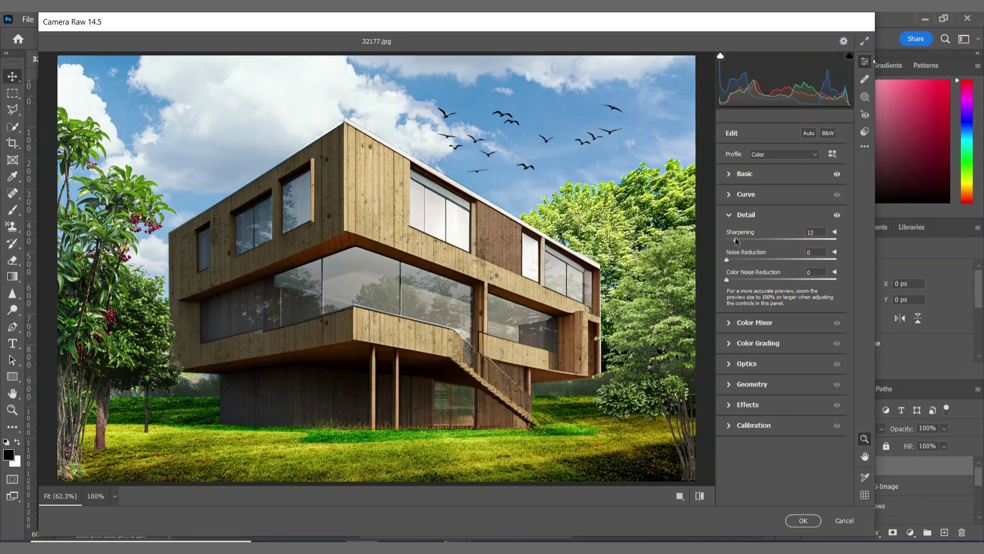
pyautogui.click(733, 364)
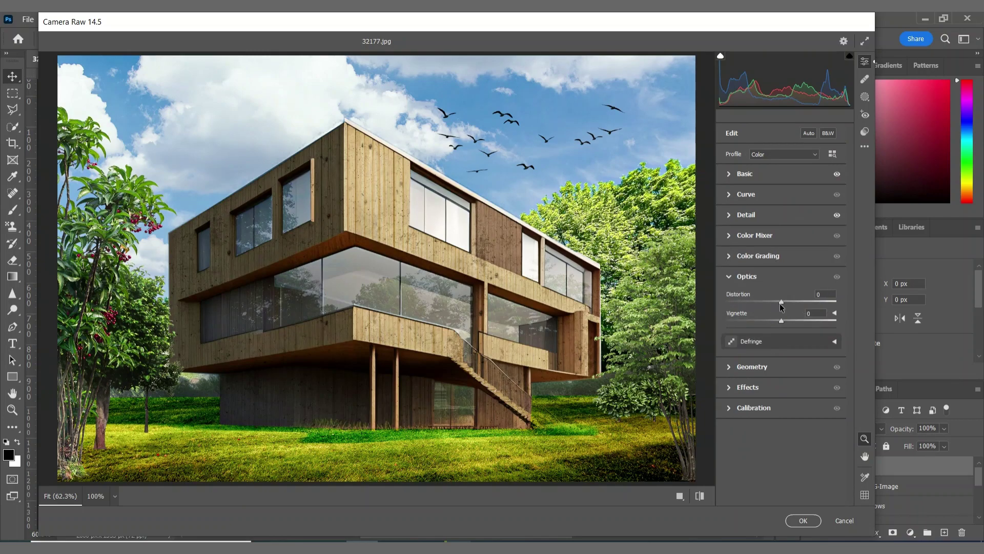
pyautogui.moveTo(780, 303); pyautogui.dragTo(783, 303)
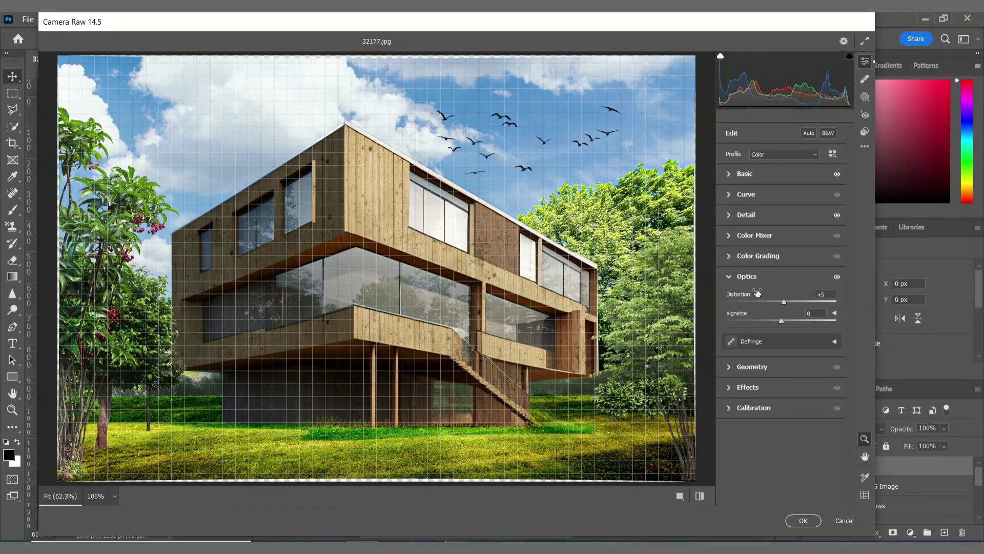
pyautogui.click(747, 277)
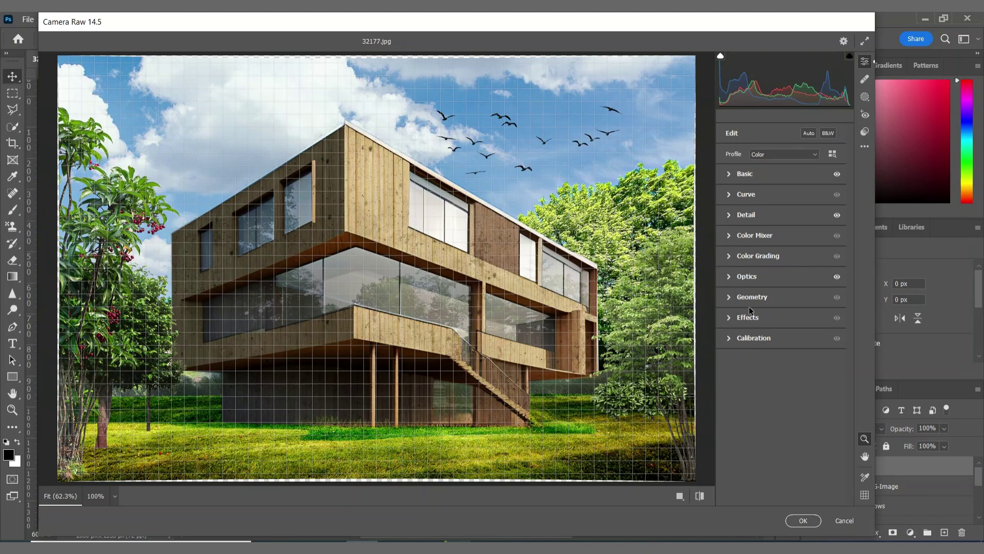
# Lower Calibration primary saturations to Red -7, Green -10, Blue -9 and apply the grade
pyautogui.click(752, 344)
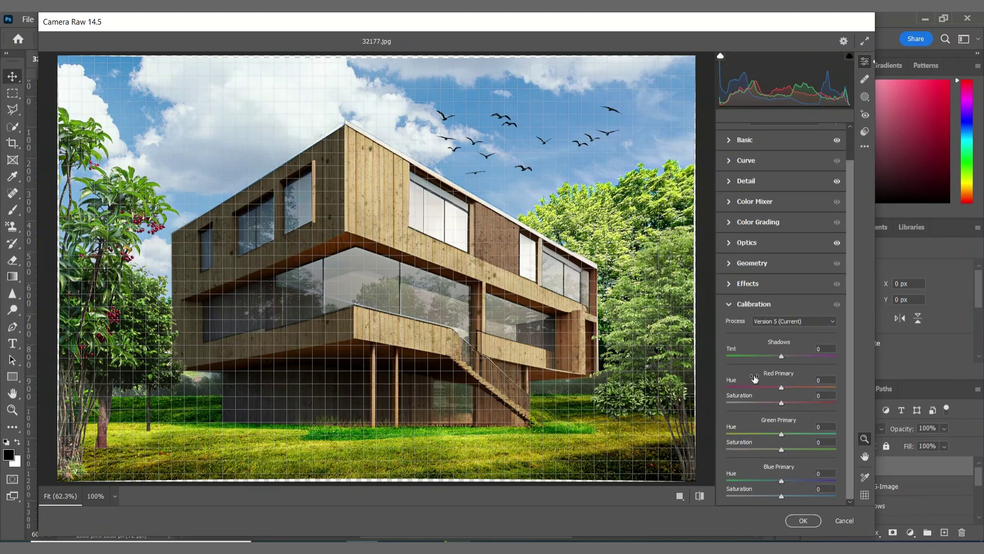
pyautogui.click(775, 449)
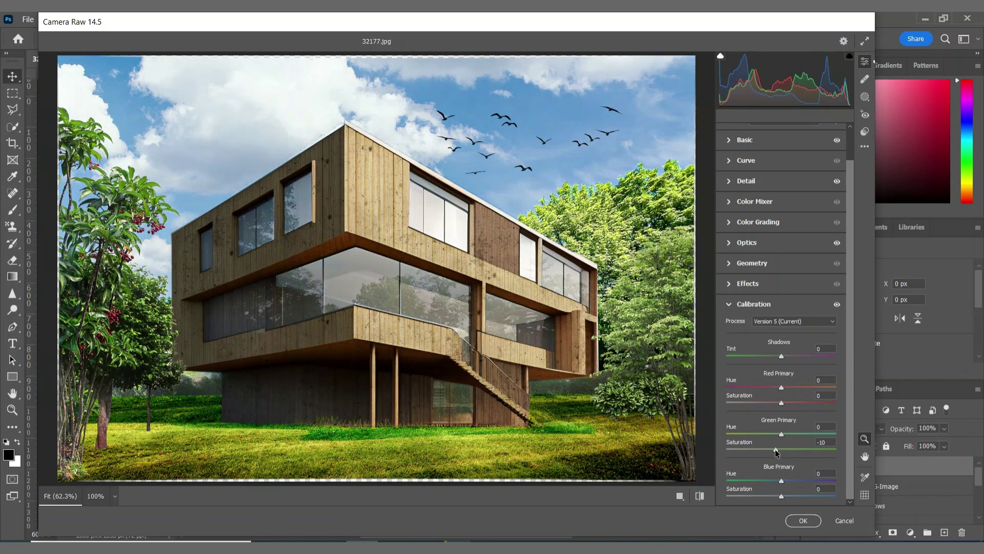
pyautogui.click(777, 403)
pyautogui.click(776, 496)
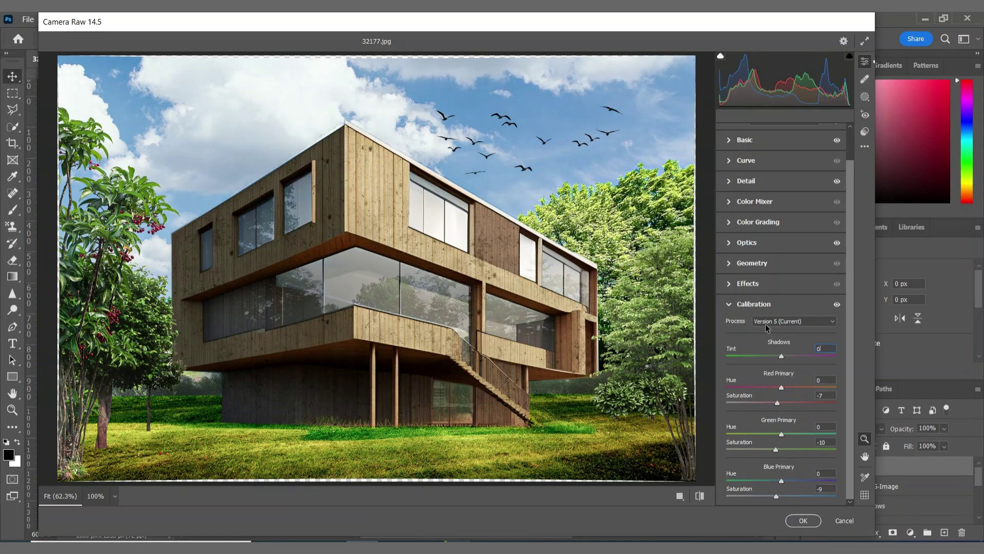
pyautogui.click(729, 303)
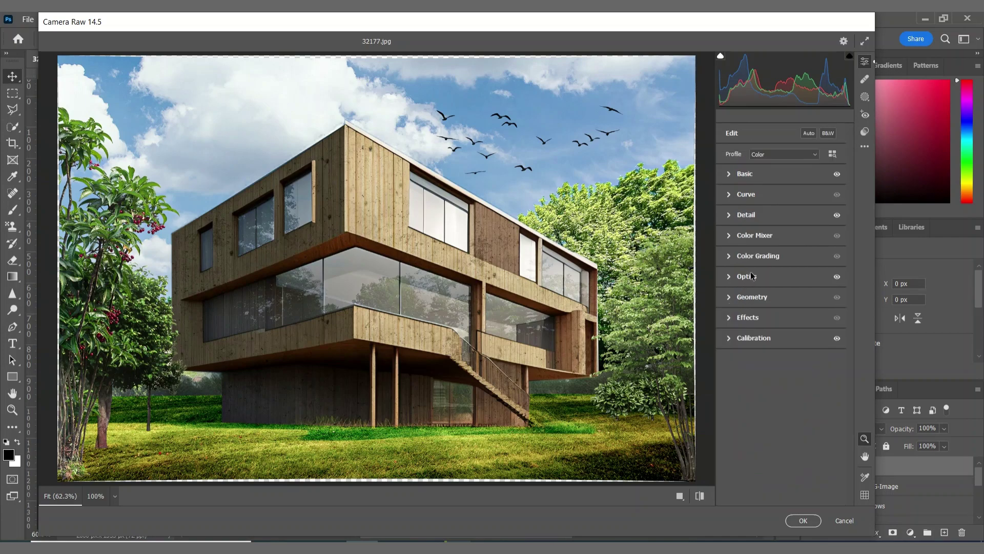
pyautogui.click(814, 520)
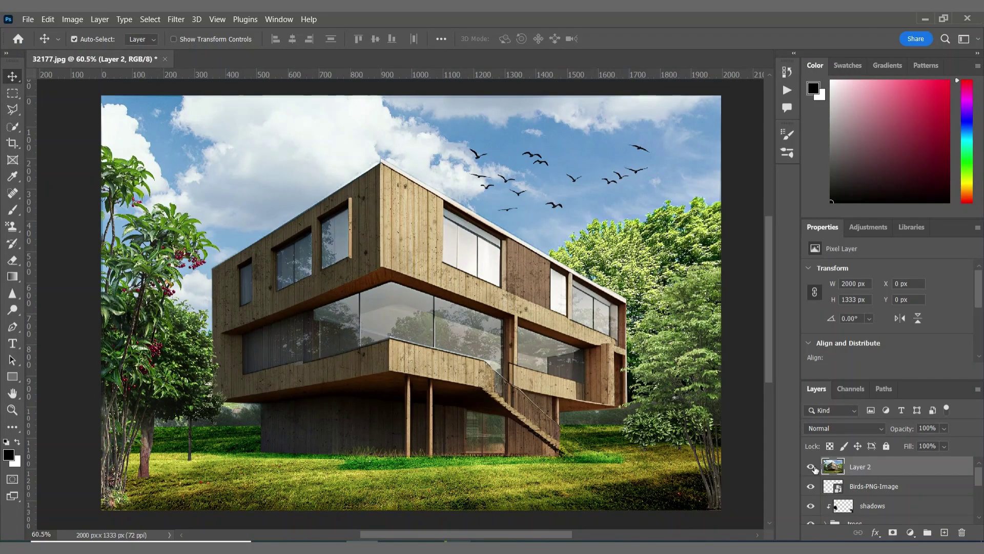
pyautogui.click(812, 468)
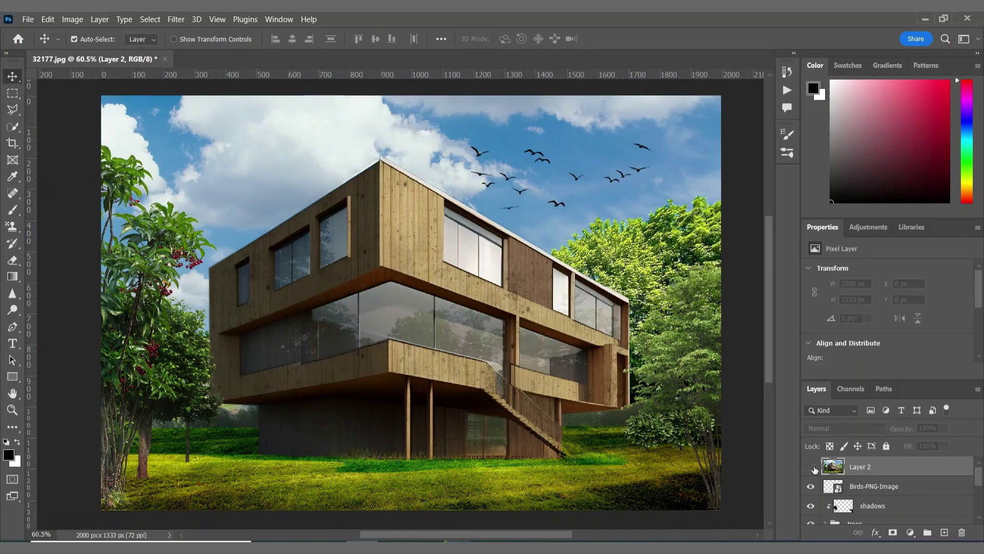
pyautogui.click(813, 468)
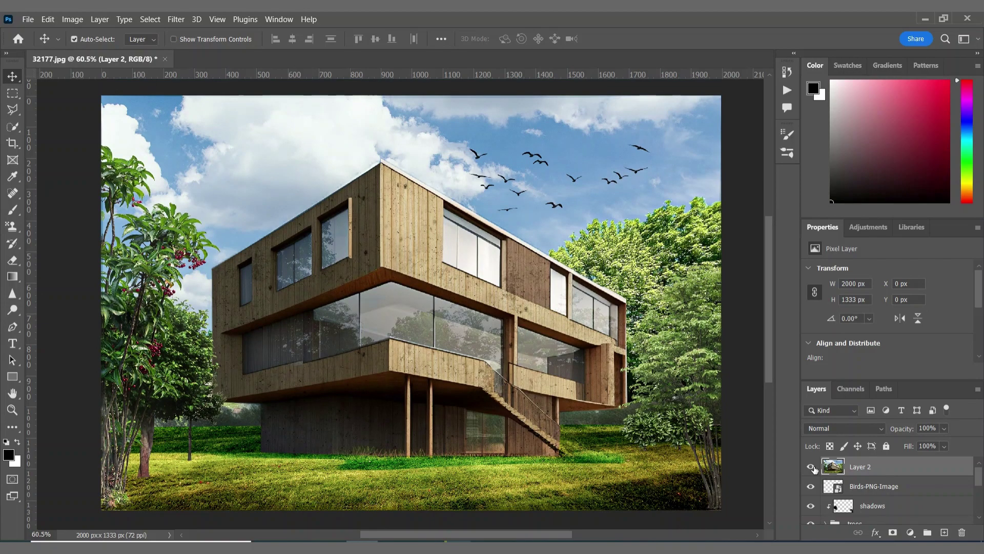